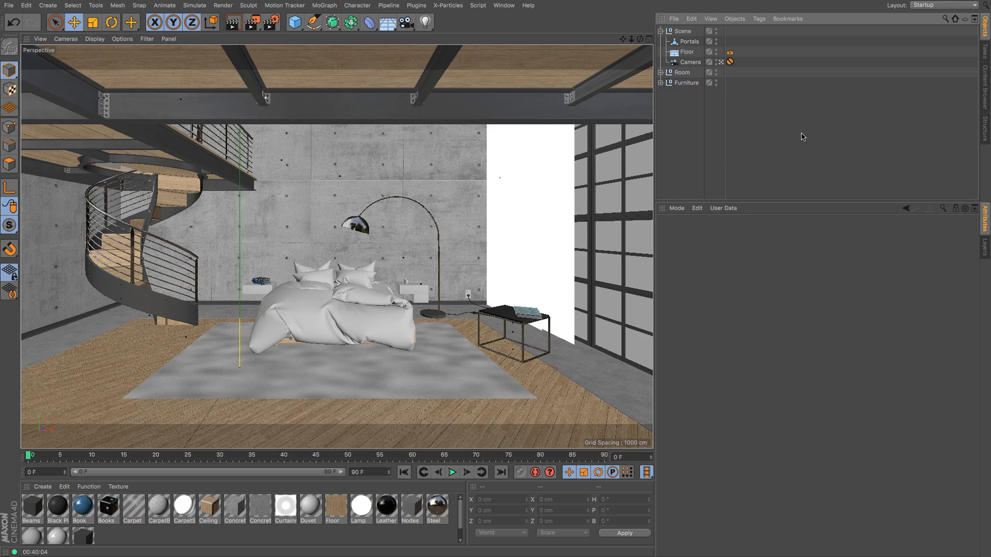
Browse the Studio content library's example scenes and render examples to locate Staircase - Room 02.c4d, and return to the scene's object list
{"action": "left_click", "coordinate": [984, 91]}
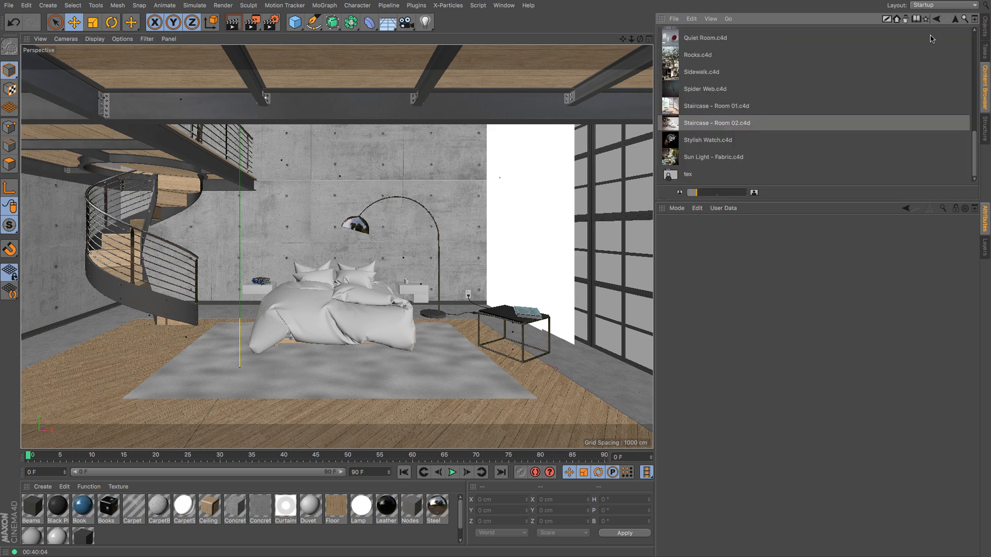
{"action": "left_click", "coordinate": [897, 20]}
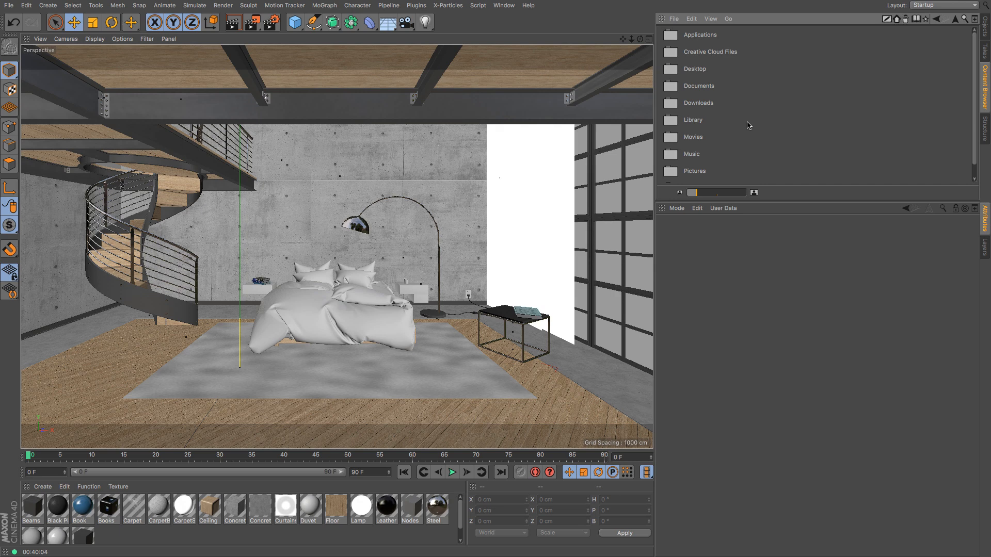
{"action": "left_click", "coordinate": [907, 20]}
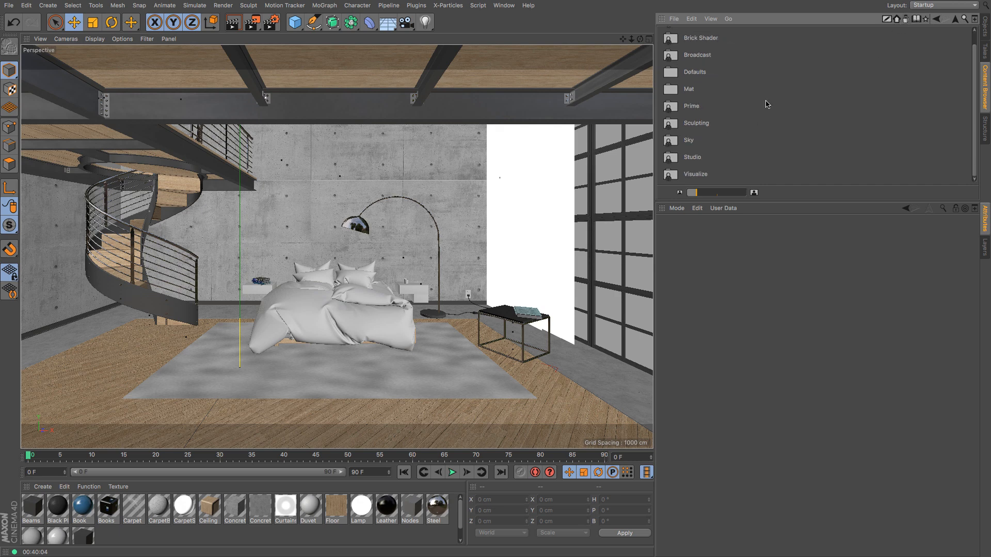
{"action": "double_click", "coordinate": [693, 159]}
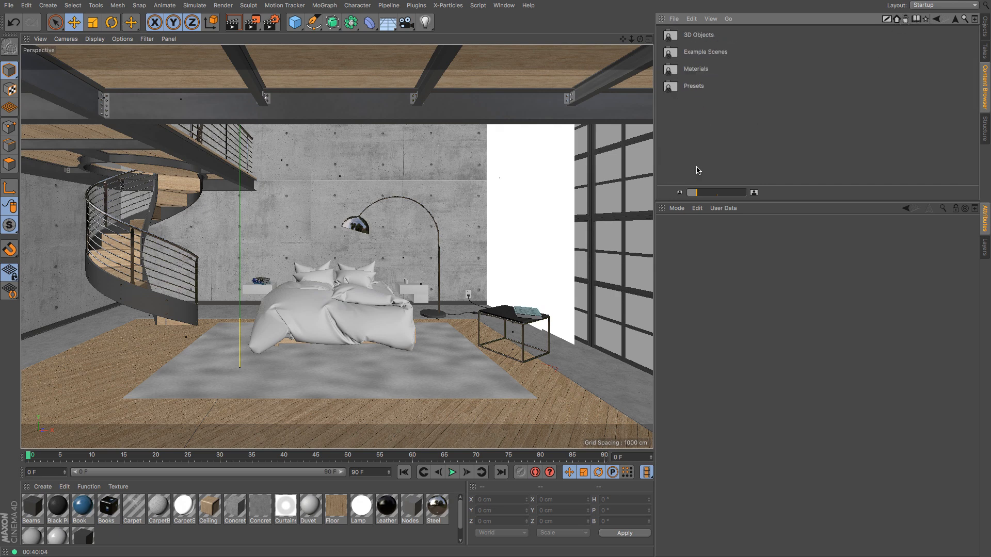
{"action": "double_click", "coordinate": [694, 52]}
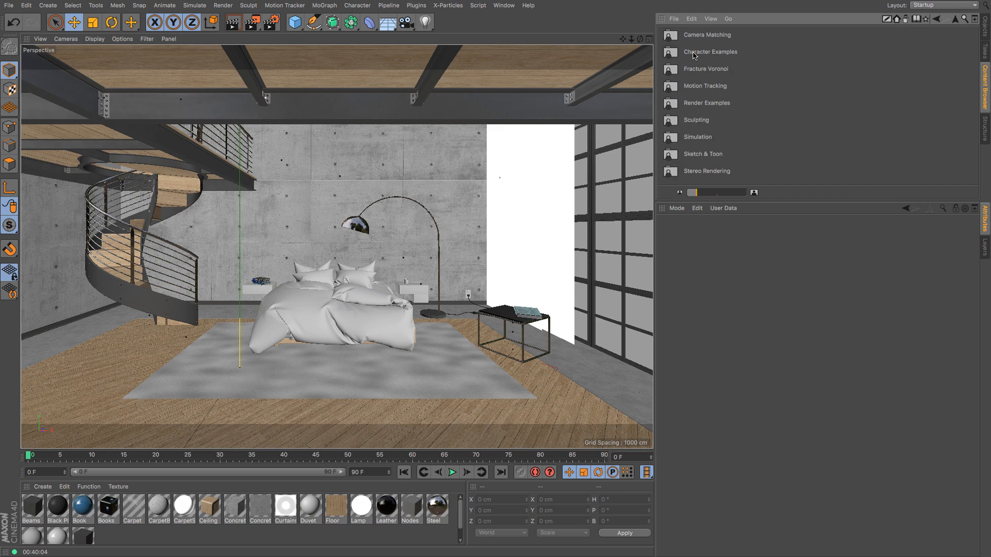
{"action": "double_click", "coordinate": [709, 104]}
{"action": "double_click", "coordinate": [697, 38]}
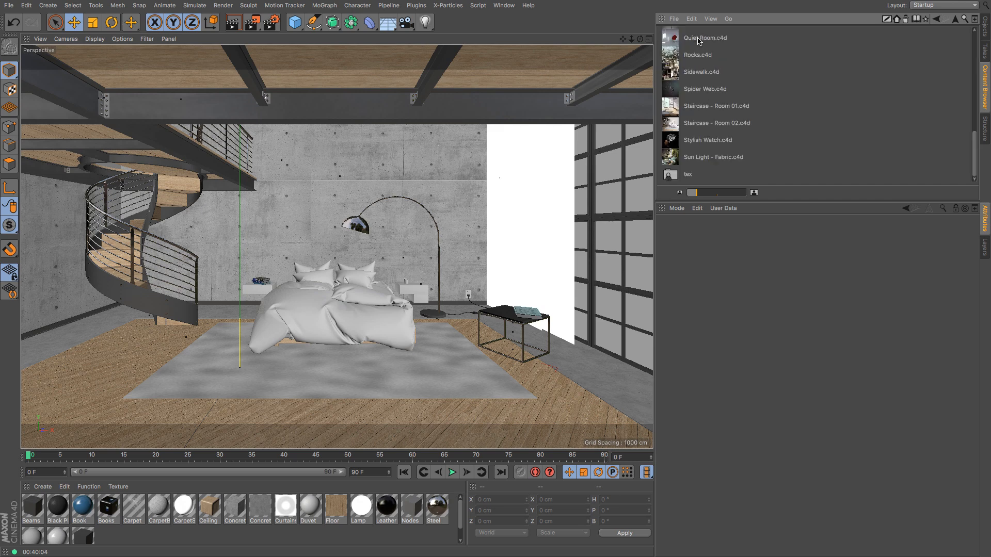
{"action": "left_click", "coordinate": [742, 124]}
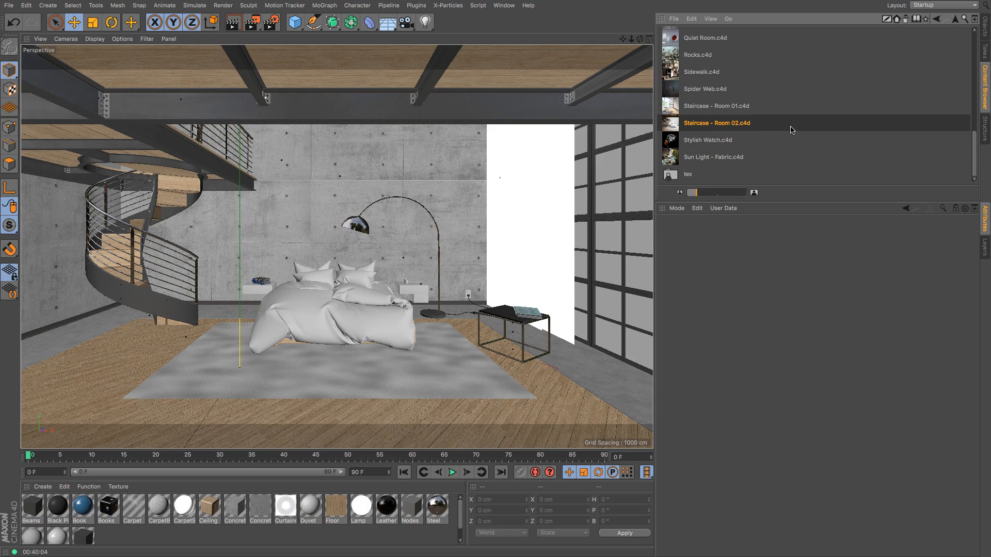
{"action": "left_click", "coordinate": [985, 28]}
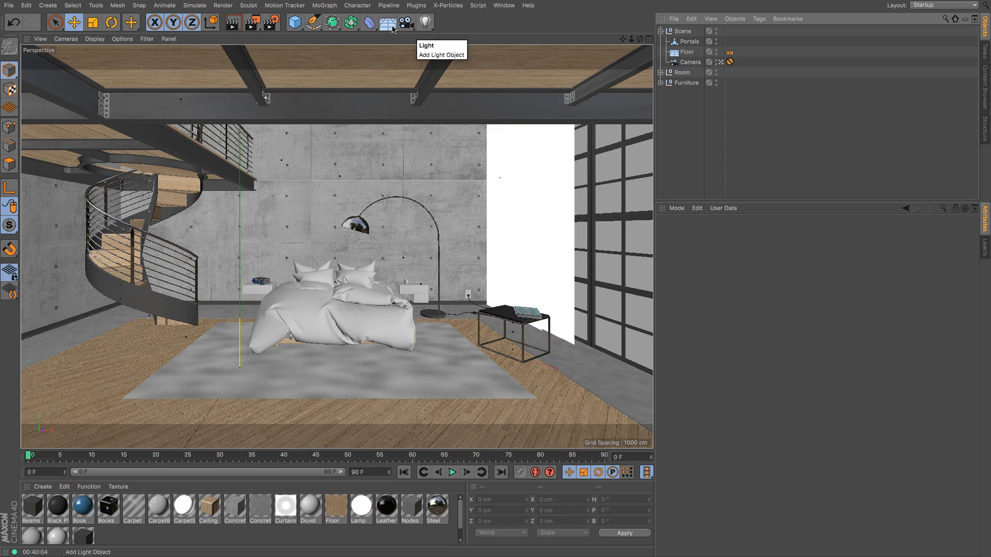
Render the bedroom scene to the Picture Viewer without any added lighting, and return to the viewport
{"action": "left_click", "coordinate": [253, 22]}
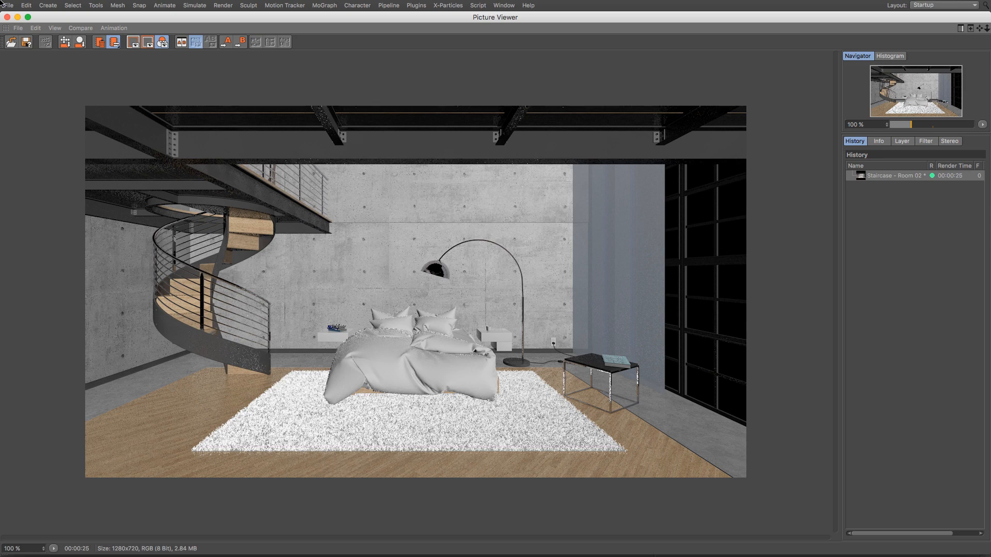
{"action": "mouse_move", "coordinate": [26, 11]}
{"action": "left_click", "coordinate": [18, 18]}
Add a Physical Sky to the scene and render it to compare with the first render
{"action": "left_click", "coordinate": [388, 22]}
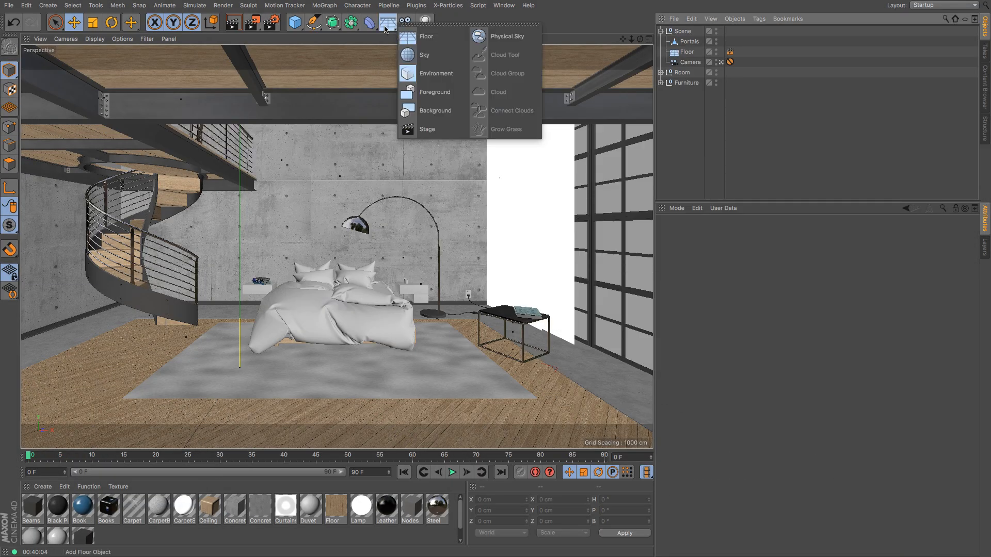
{"action": "left_click", "coordinate": [497, 39]}
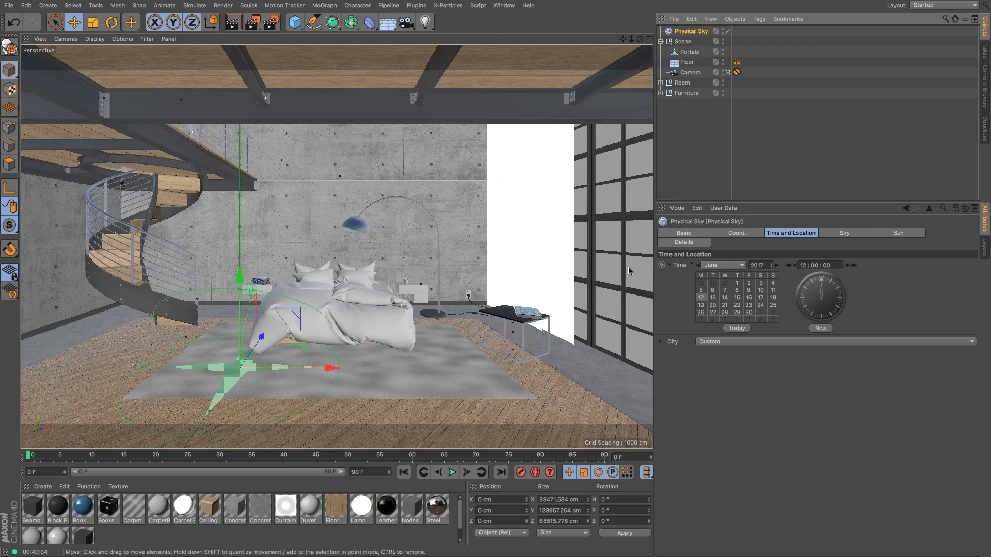
{"action": "left_click", "coordinate": [252, 22]}
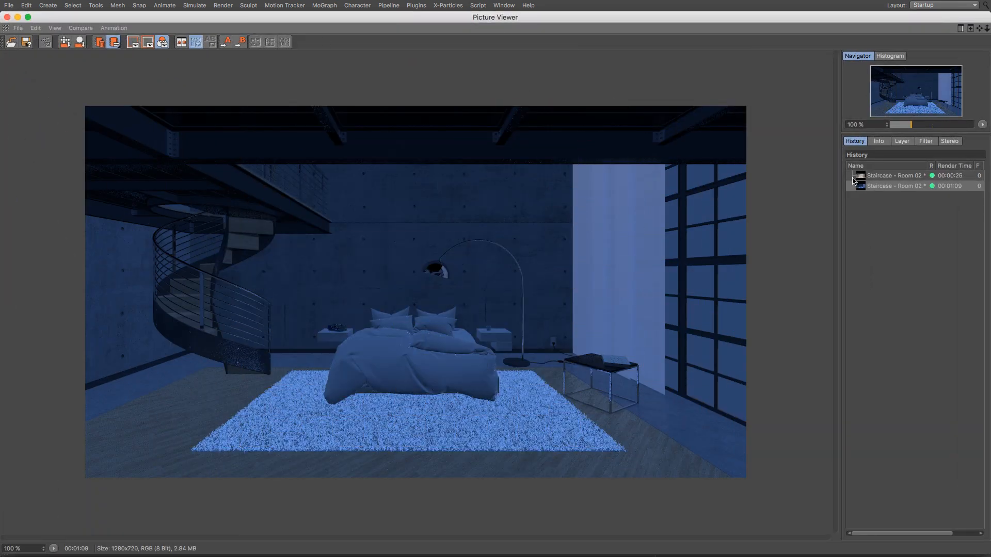
{"action": "left_click", "coordinate": [899, 177]}
{"action": "left_click", "coordinate": [890, 188]}
{"action": "left_click", "coordinate": [17, 18]}
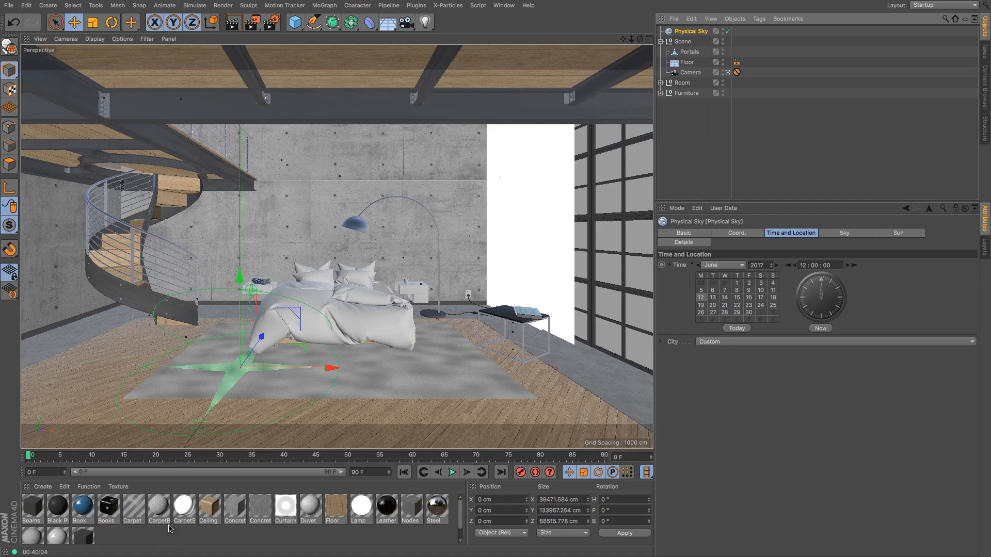
Create a new material with its Color channel disabled and its Transparency and Luminance channels enabled
{"action": "double_click", "coordinate": [107, 540]}
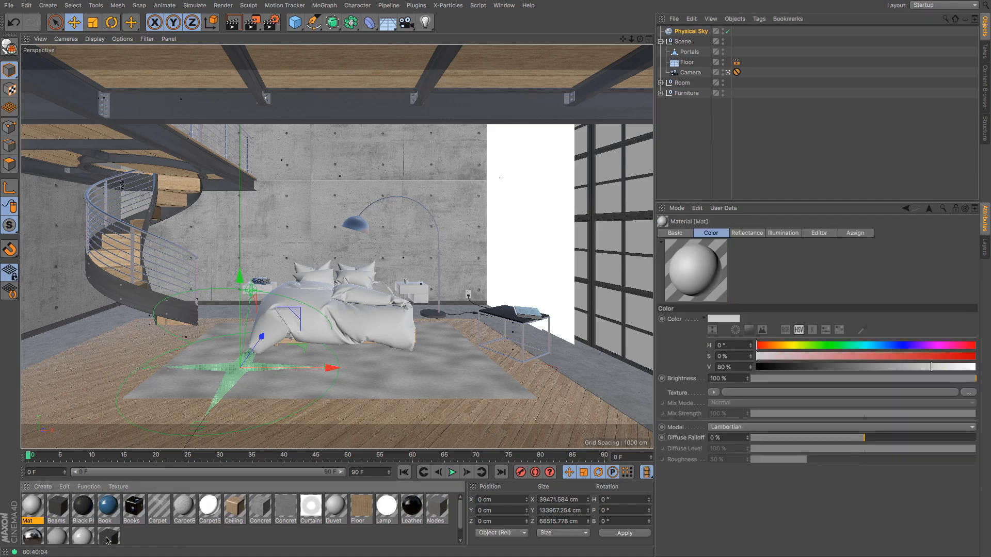
{"action": "double_click", "coordinate": [34, 513]}
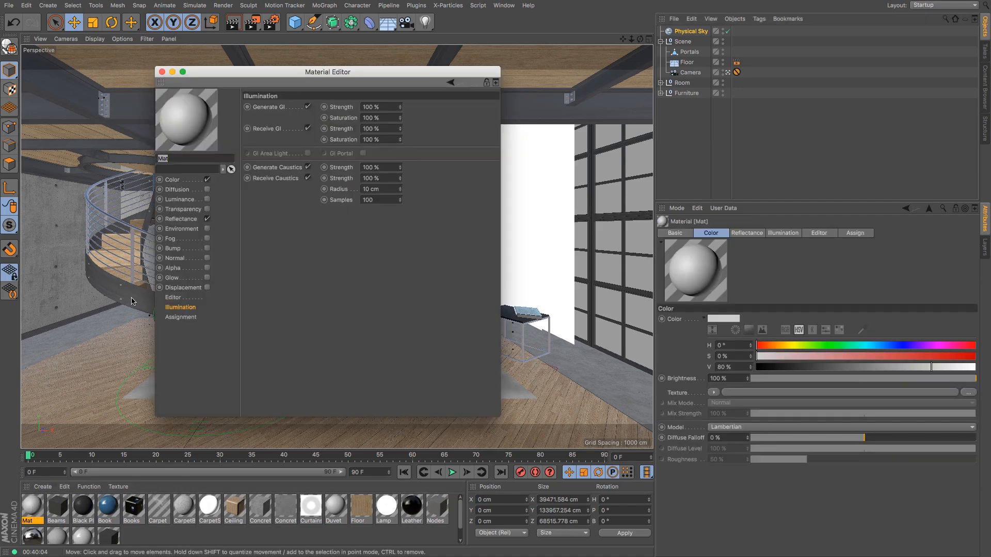
{"action": "left_click", "coordinate": [207, 180]}
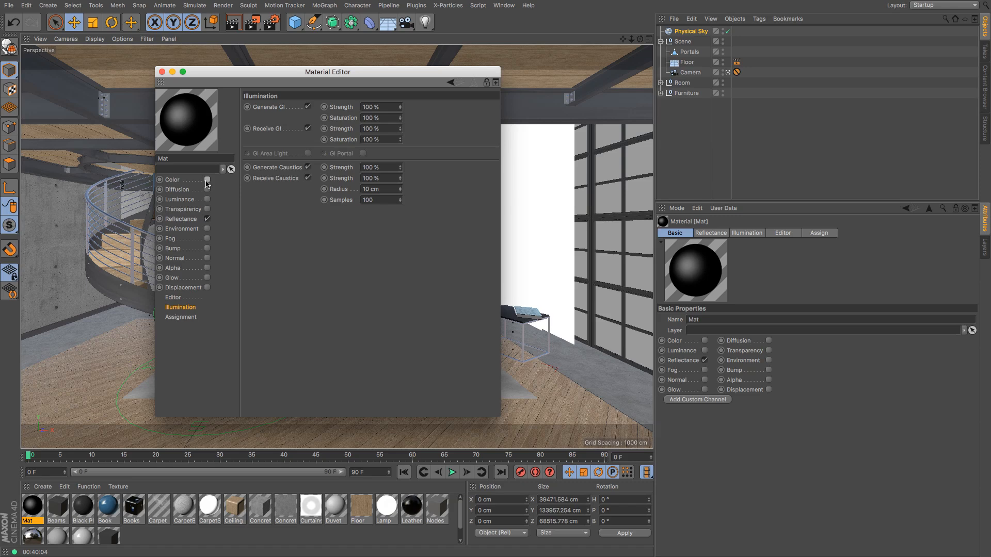
{"action": "left_click", "coordinate": [207, 209]}
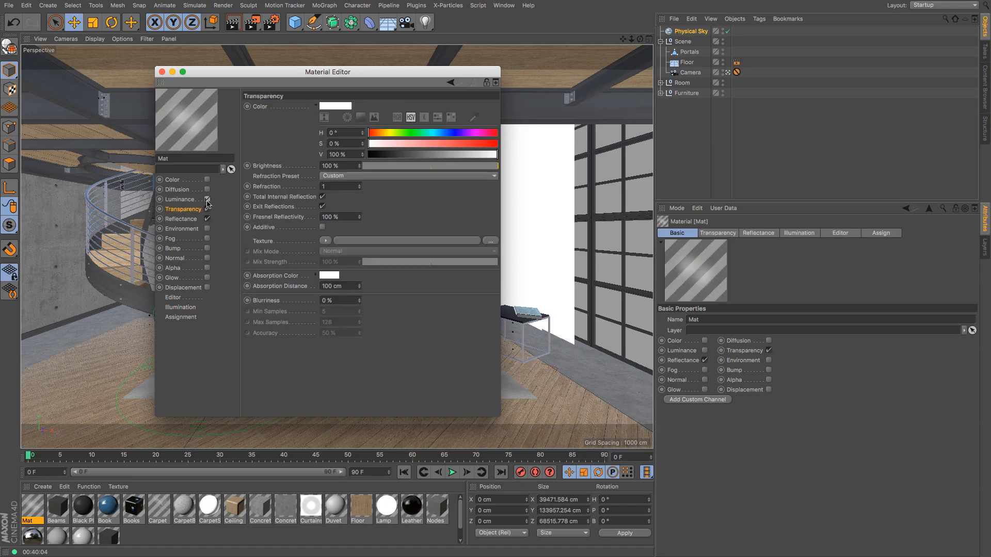
{"action": "left_click", "coordinate": [207, 200]}
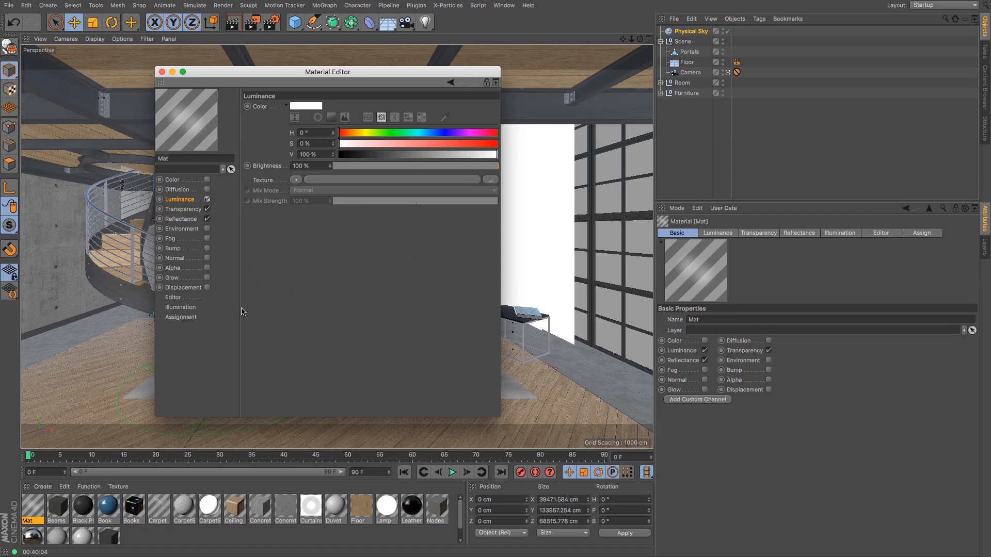
Enable GI Portal and GI Area Light in the new material's illumination settings, and apply the material to the Portals object
{"action": "left_click", "coordinate": [180, 307]}
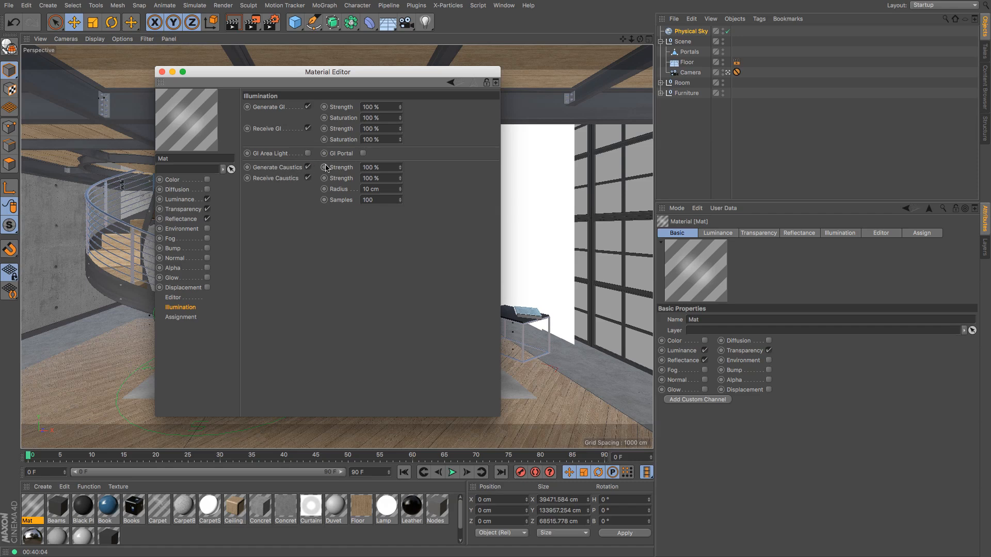
{"action": "left_click", "coordinate": [363, 154]}
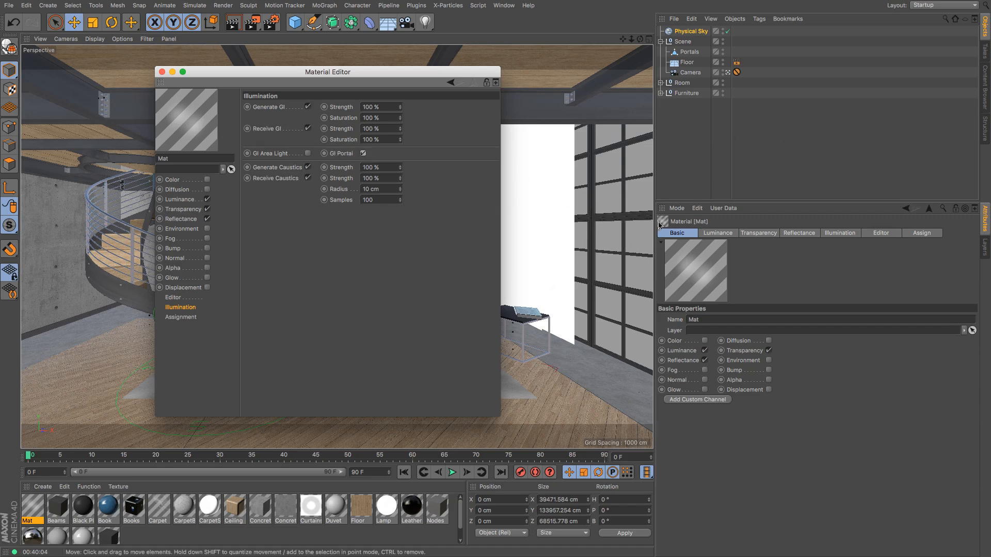
{"action": "left_click", "coordinate": [308, 154]}
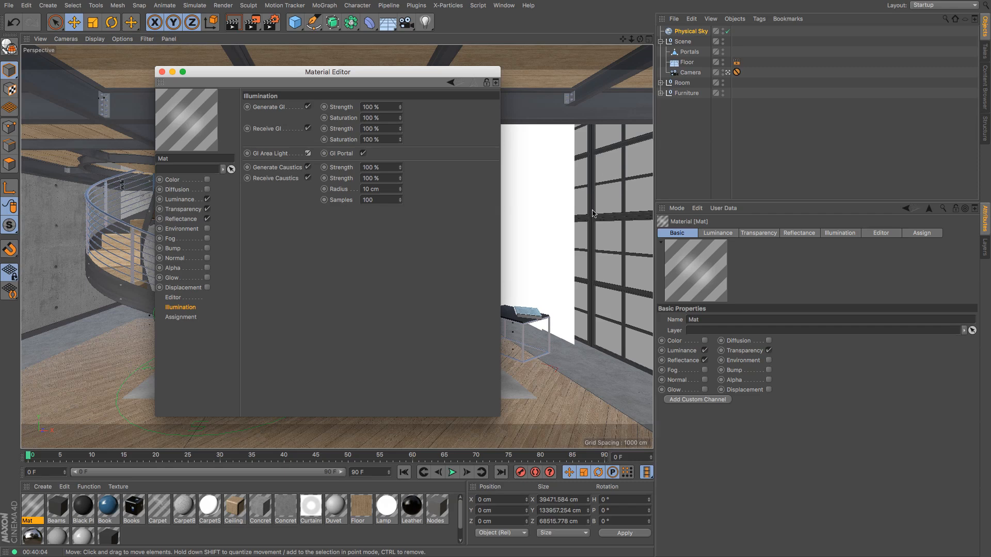
{"action": "left_click", "coordinate": [161, 73]}
{"action": "left_click", "coordinate": [690, 52]}
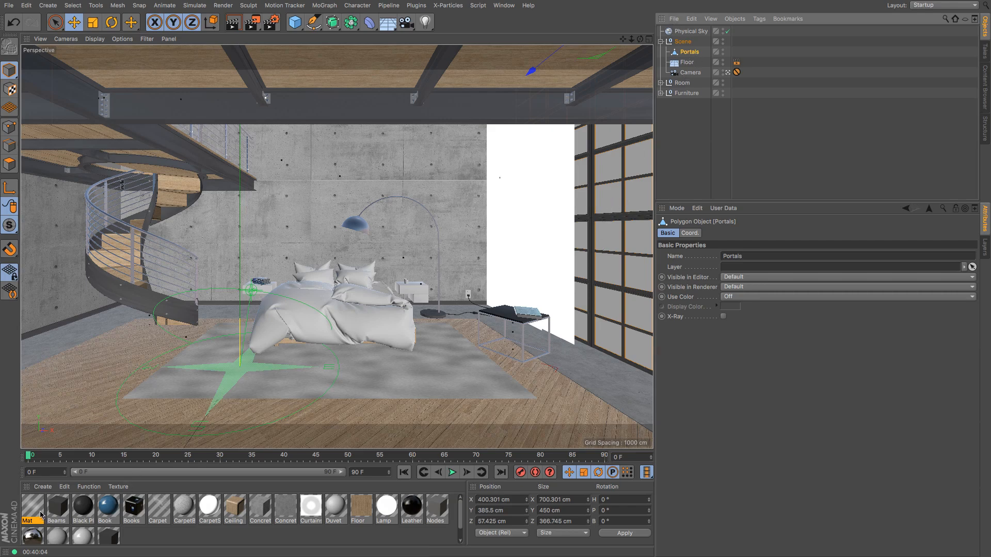
{"action": "left_click_drag", "start_coordinate": [34, 510], "coordinate": [689, 55]}
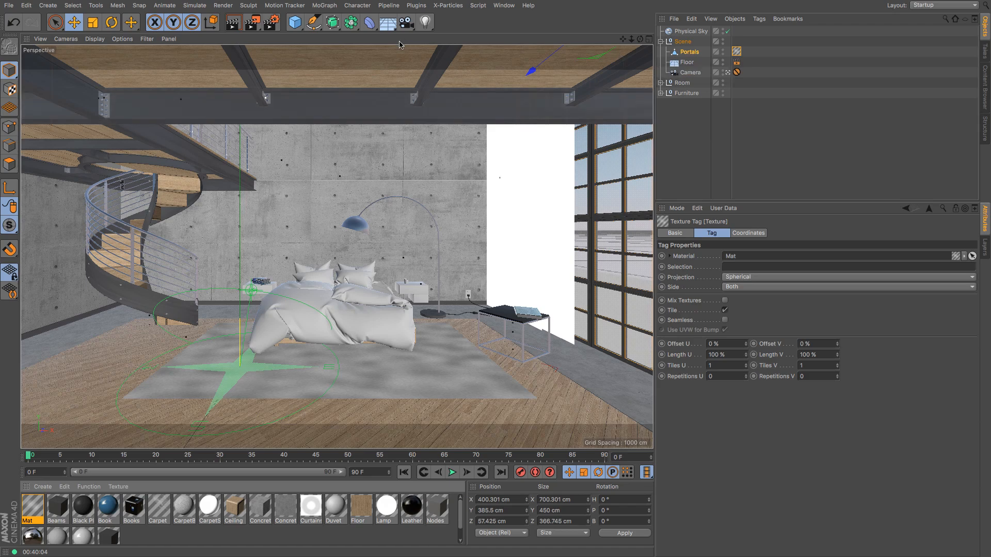
Render the scene with the portal material and compare the result with the earlier renders in the history
{"action": "left_click", "coordinate": [253, 25]}
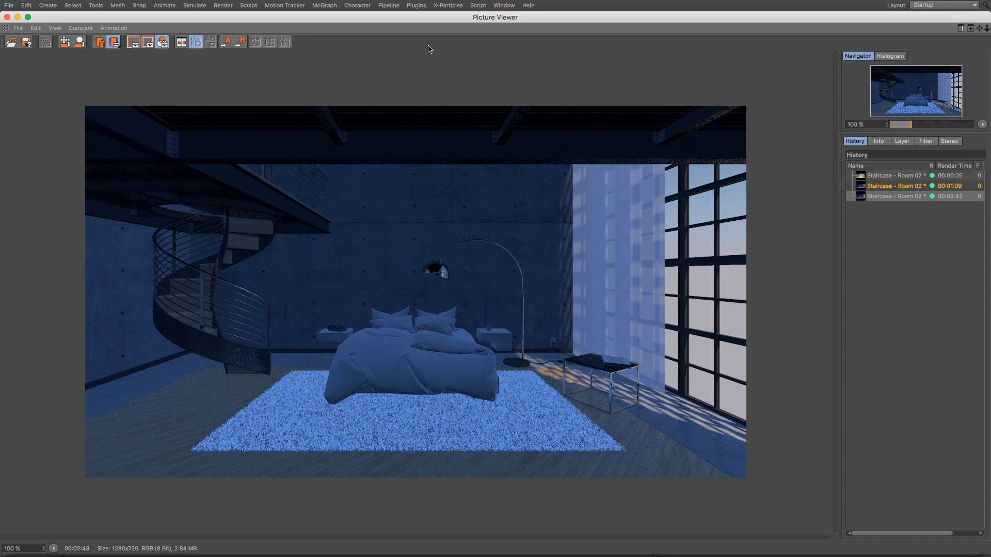
{"action": "left_click", "coordinate": [908, 177]}
{"action": "key", "text": "Down"}
{"action": "key", "text": "Up"}
{"action": "key", "text": "Down"}
{"action": "key", "text": "Up"}
{"action": "key", "text": "Down"}
{"action": "left_click", "coordinate": [17, 18]}
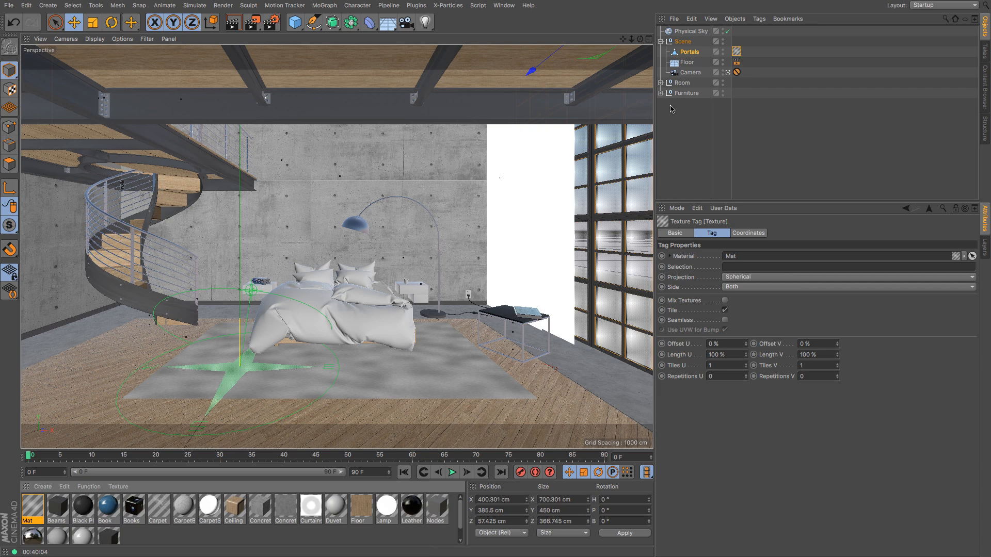
Set the Physical Sky's time of day to 09:01:00
{"action": "left_click", "coordinate": [691, 31]}
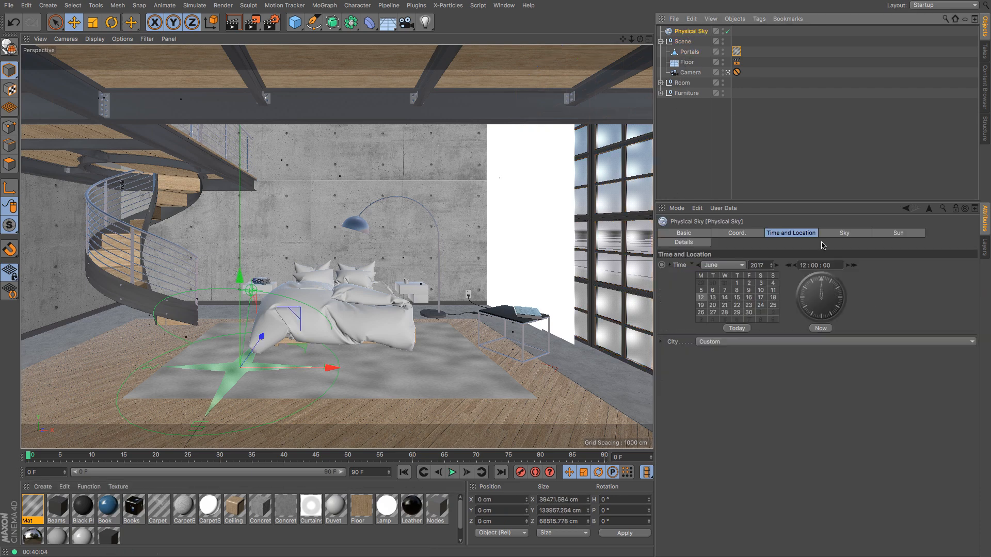
{"action": "left_click", "coordinate": [848, 268]}
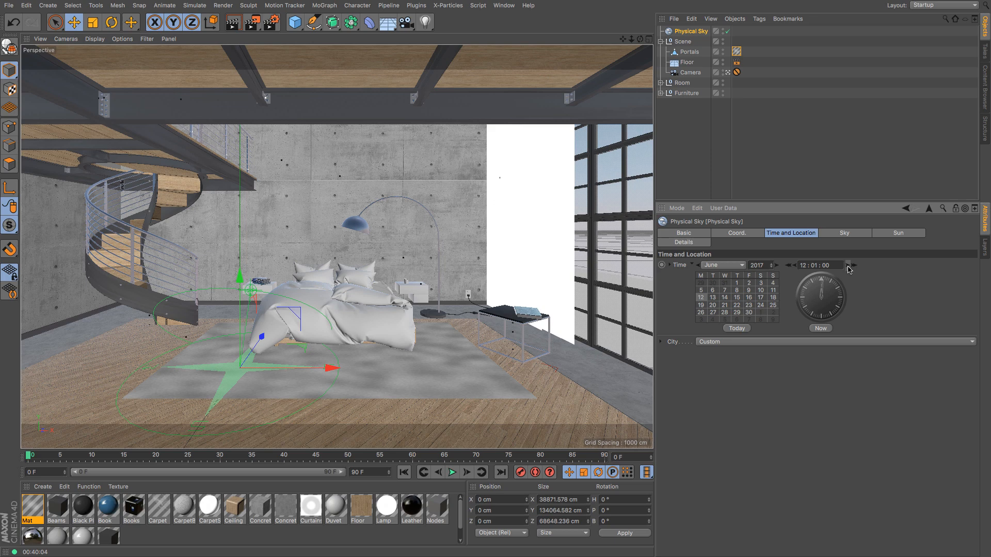
{"action": "left_click", "coordinate": [855, 266]}
{"action": "left_click", "coordinate": [855, 266]}
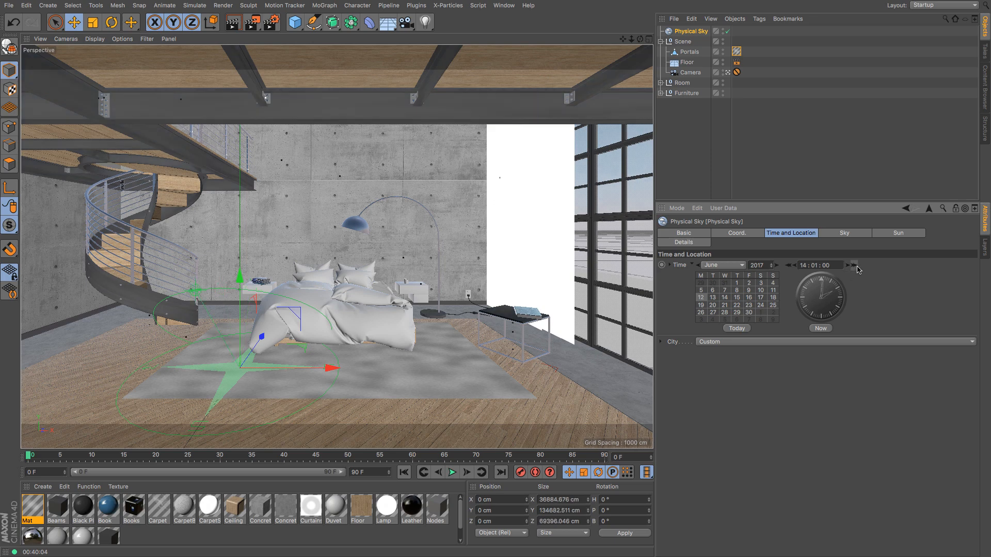
{"action": "left_click", "coordinate": [856, 266]}
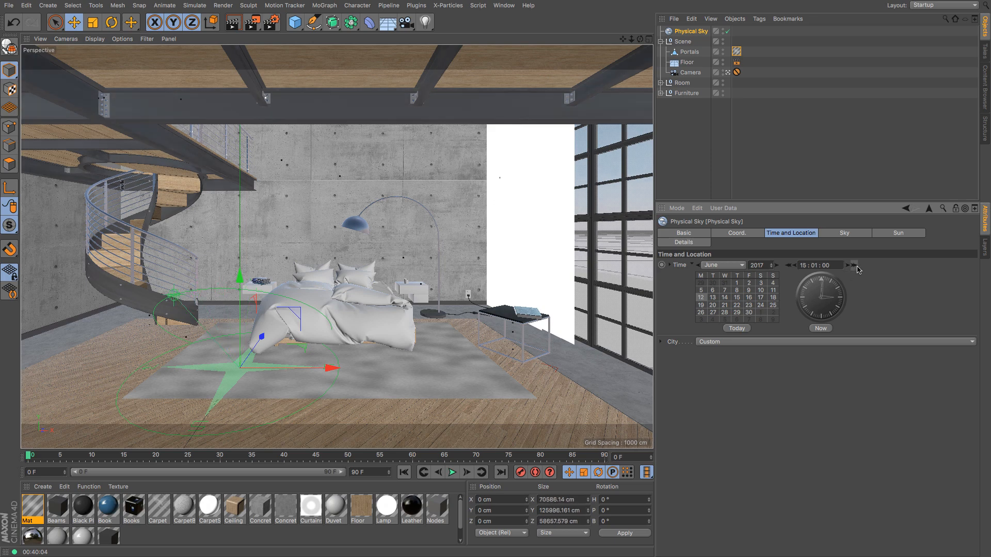
{"action": "left_click", "coordinate": [788, 265]}
{"action": "left_click", "coordinate": [788, 266]}
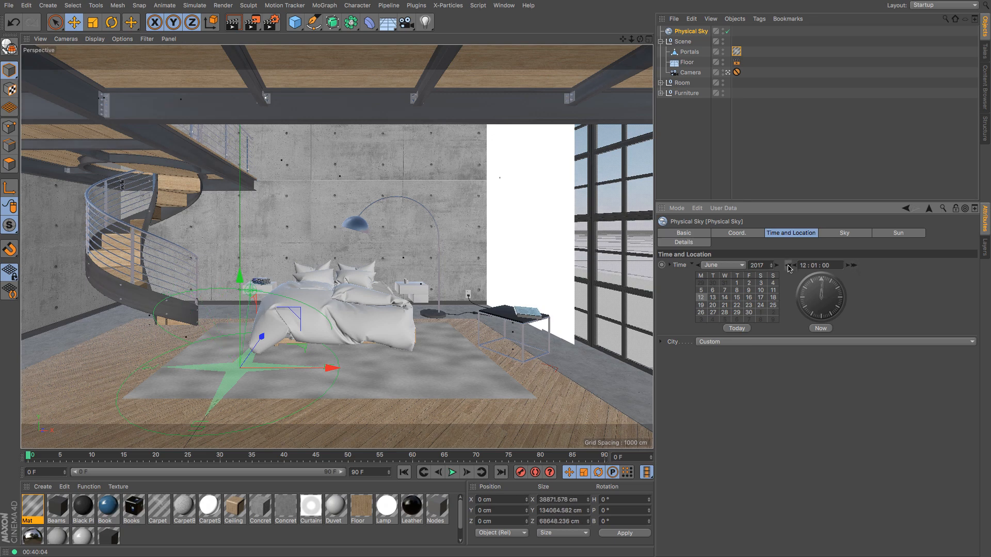
{"action": "left_click", "coordinate": [788, 265]}
{"action": "left_click", "coordinate": [788, 266]}
{"action": "left_click", "coordinate": [789, 266]}
{"action": "left_click", "coordinate": [788, 266]}
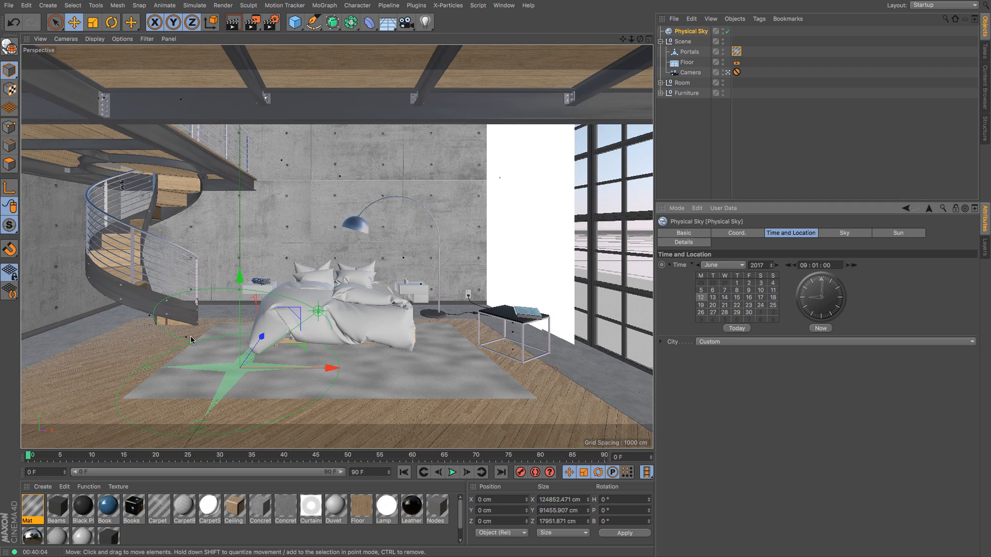
Render the scene with the morning sky, stop the render partway, and compare it with the previous render
{"action": "left_click", "coordinate": [252, 20]}
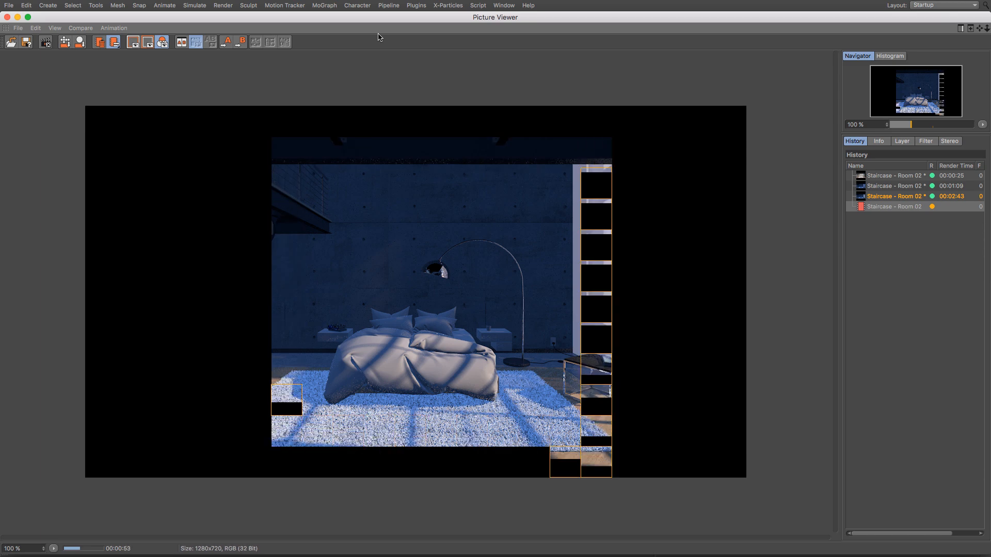
{"action": "left_click", "coordinate": [45, 43]}
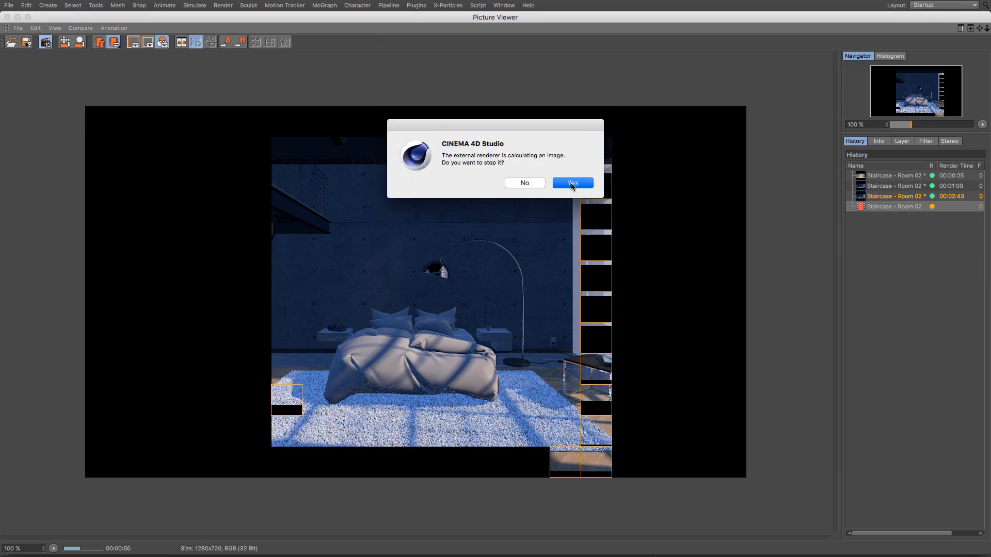
{"action": "left_click", "coordinate": [568, 183]}
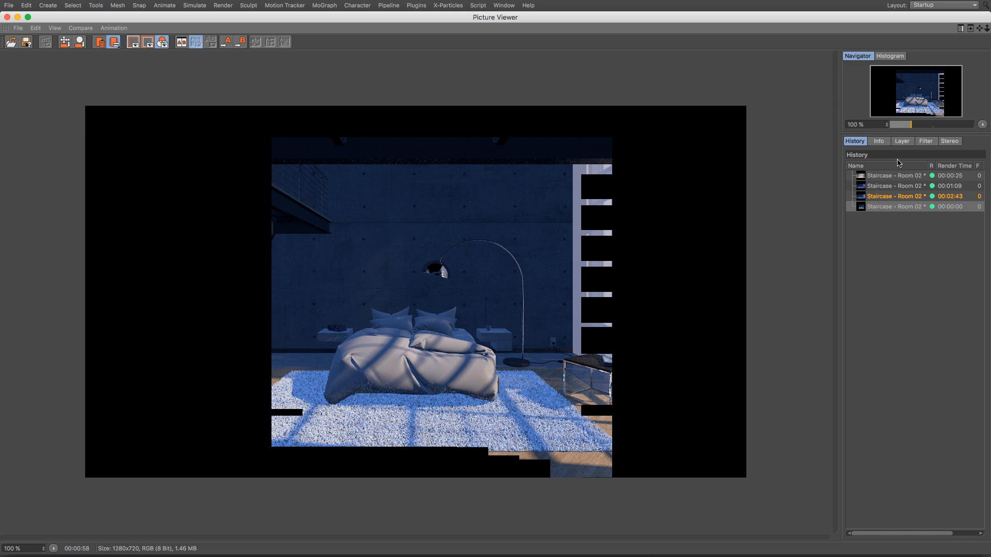
{"action": "left_click", "coordinate": [892, 200]}
{"action": "key", "text": "Down"}
{"action": "left_click", "coordinate": [17, 17]}
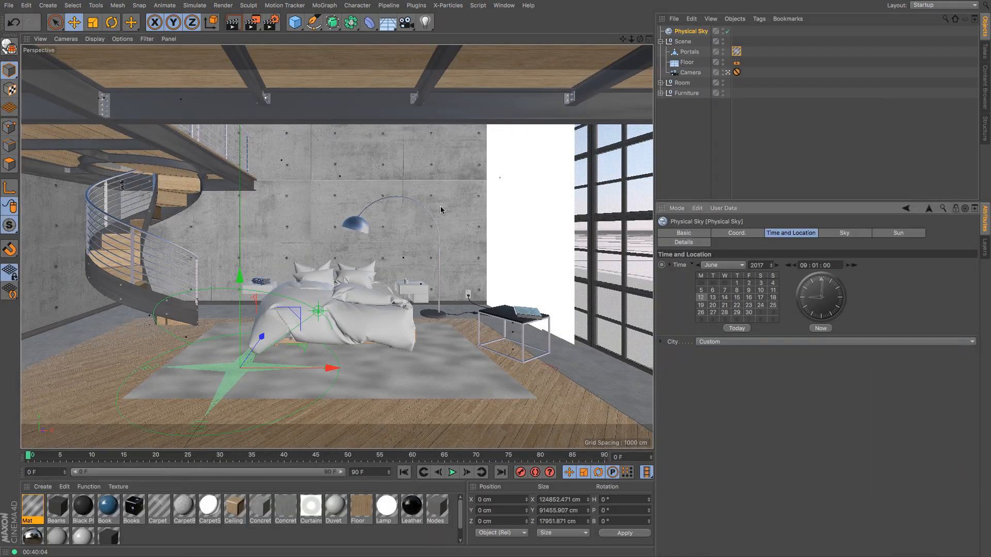
Set the Physical Sky's time of day to 10:30:00
{"action": "left_click", "coordinate": [849, 266]}
{"action": "left_click", "coordinate": [855, 265]}
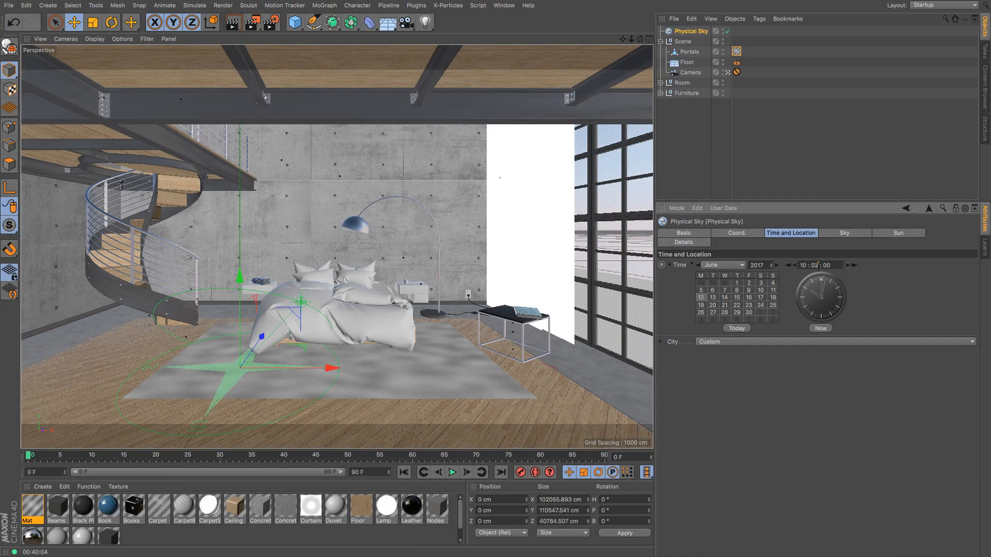
{"action": "type", "text": "30"}
{"action": "key", "text": "Return"}
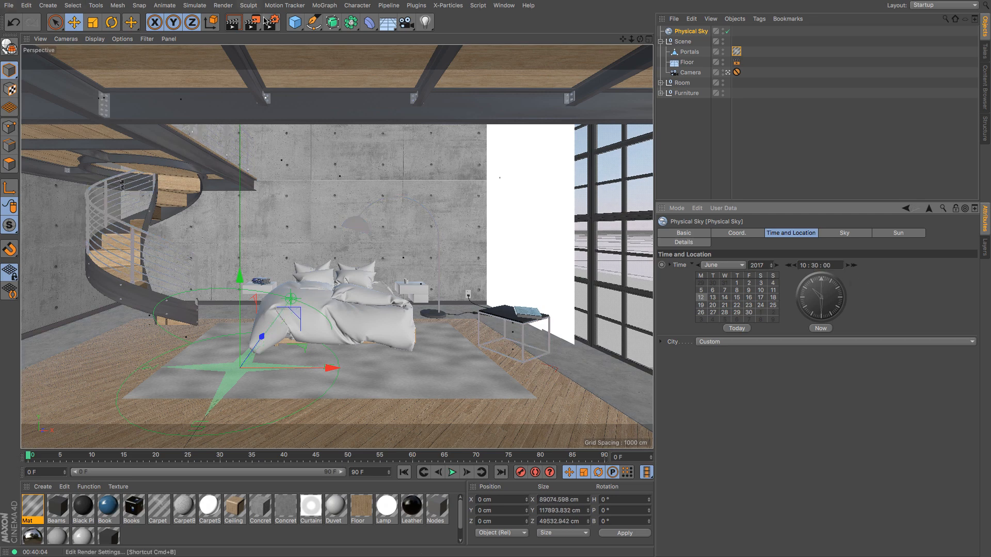
Start a test render, stop it partway, and set the Physical Sky's time of day to 10:00:00
{"action": "left_click", "coordinate": [256, 25]}
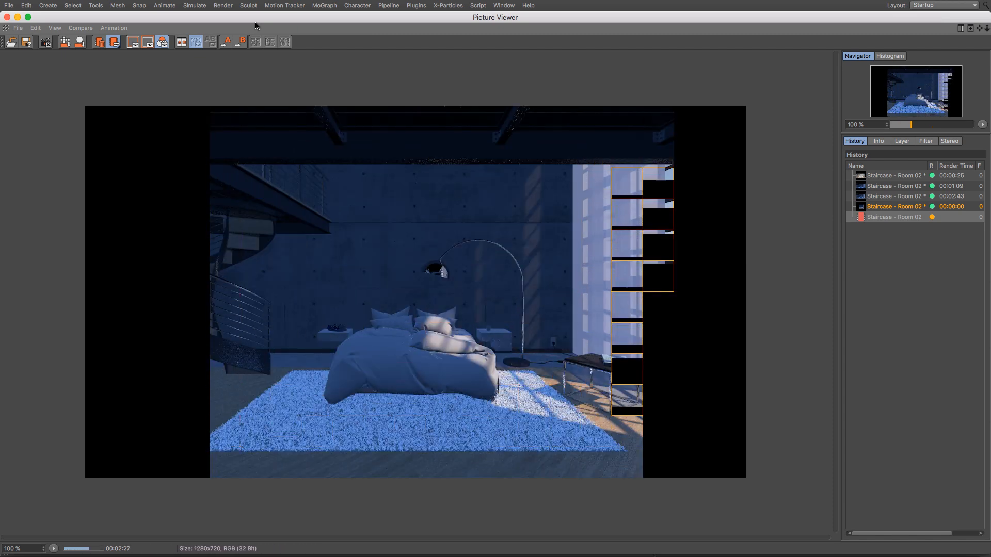
{"action": "left_click", "coordinate": [46, 42]}
{"action": "left_click", "coordinate": [572, 184]}
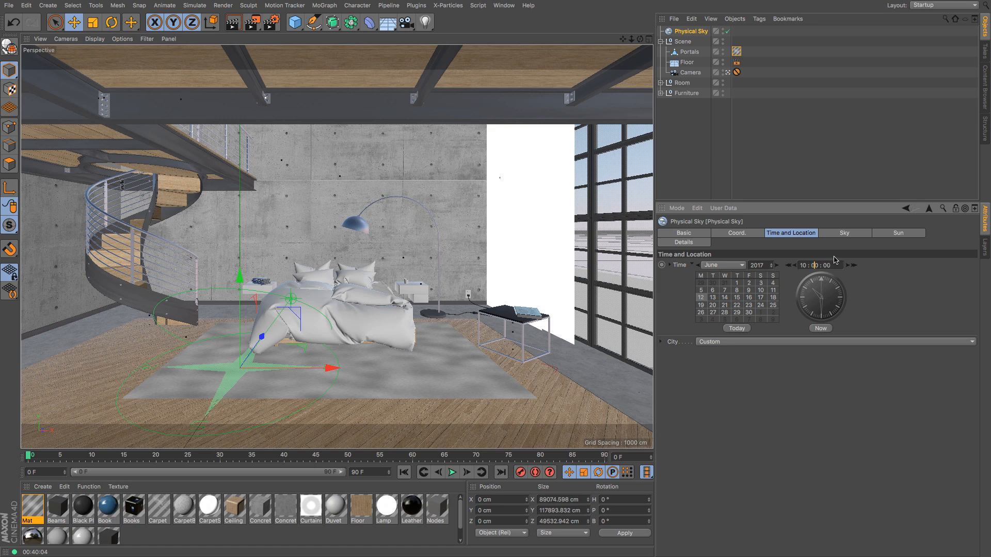
{"action": "left_click", "coordinate": [727, 184]}
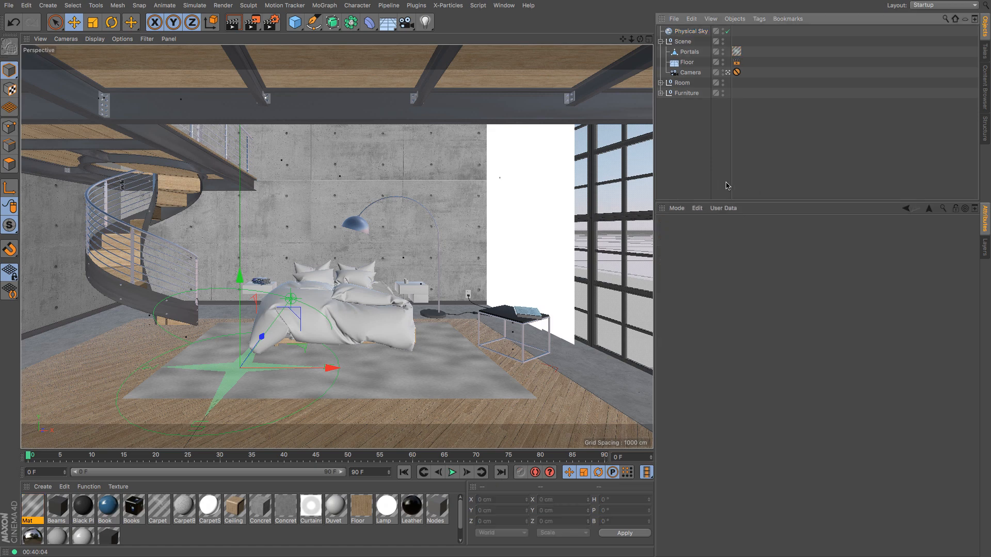
Render the scene with the 10:00 sky and compare the result with the two partial renders in the history
{"action": "left_click", "coordinate": [253, 23]}
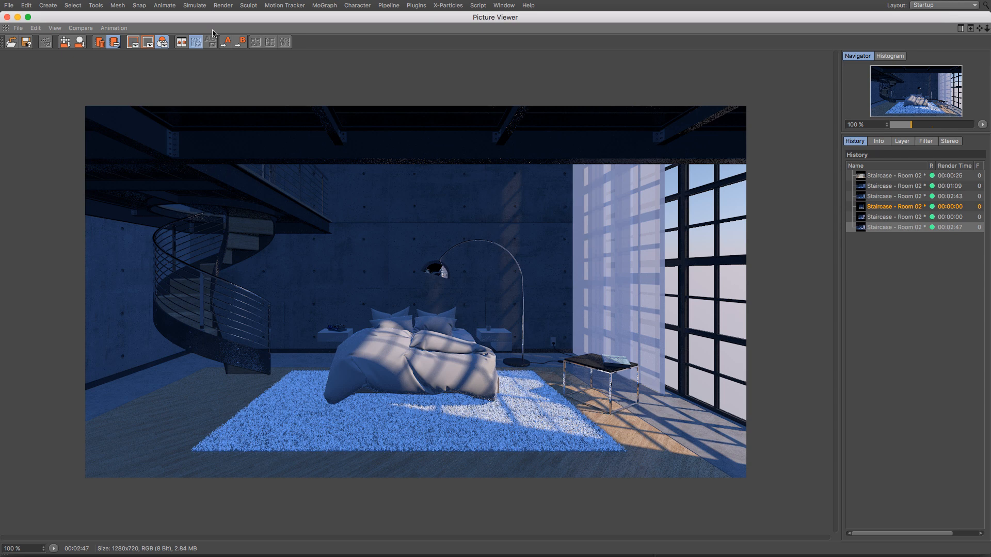
{"action": "left_click", "coordinate": [914, 217]}
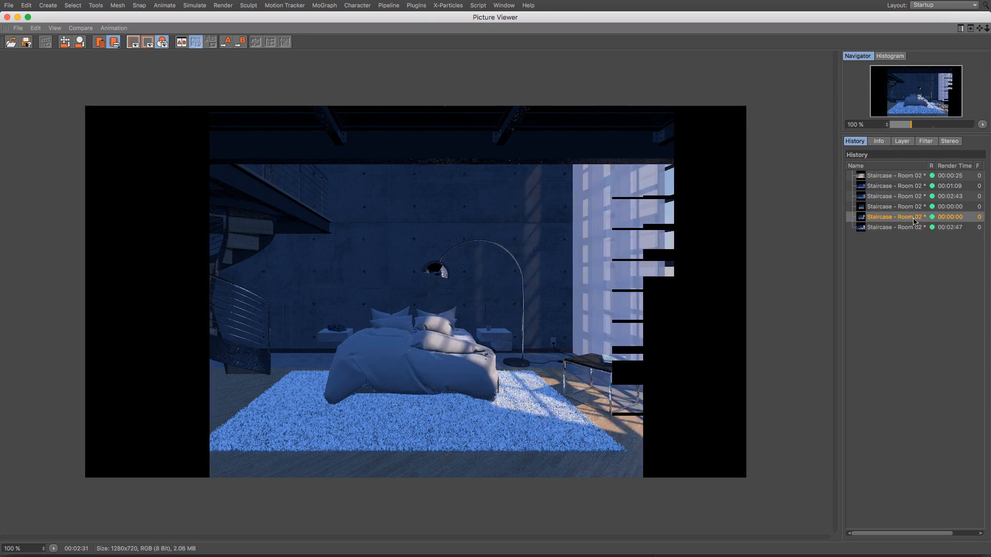
{"action": "left_click", "coordinate": [908, 209]}
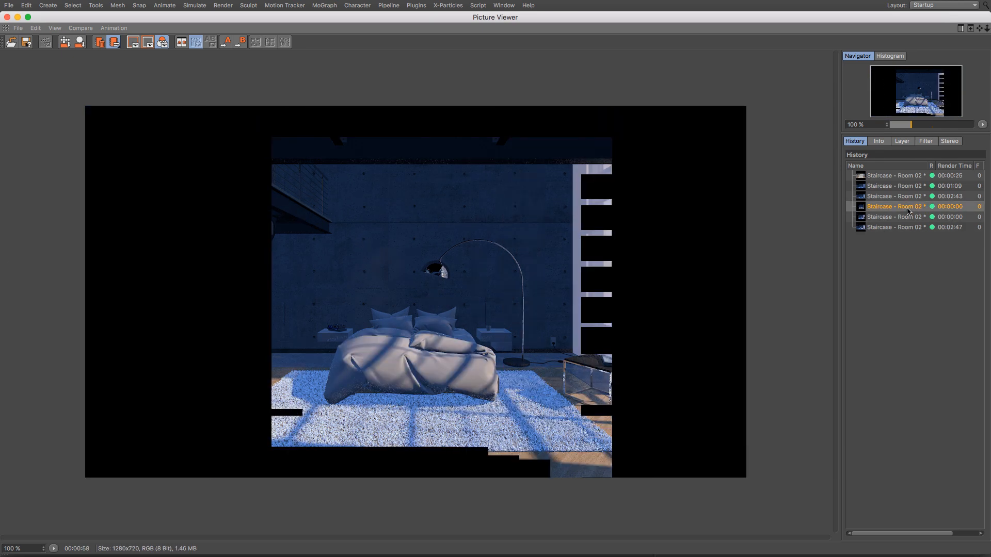
{"action": "left_click", "coordinate": [910, 228]}
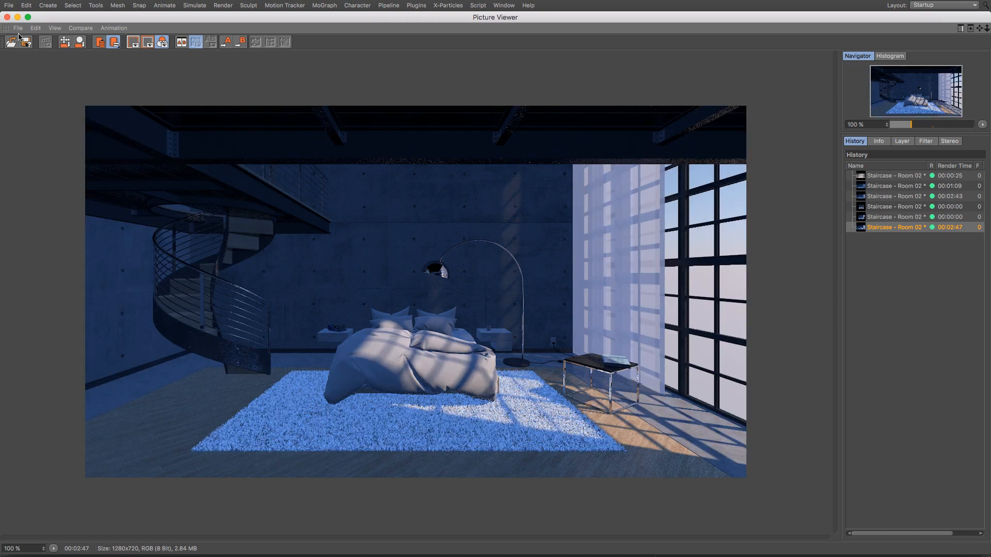
{"action": "left_click", "coordinate": [18, 17]}
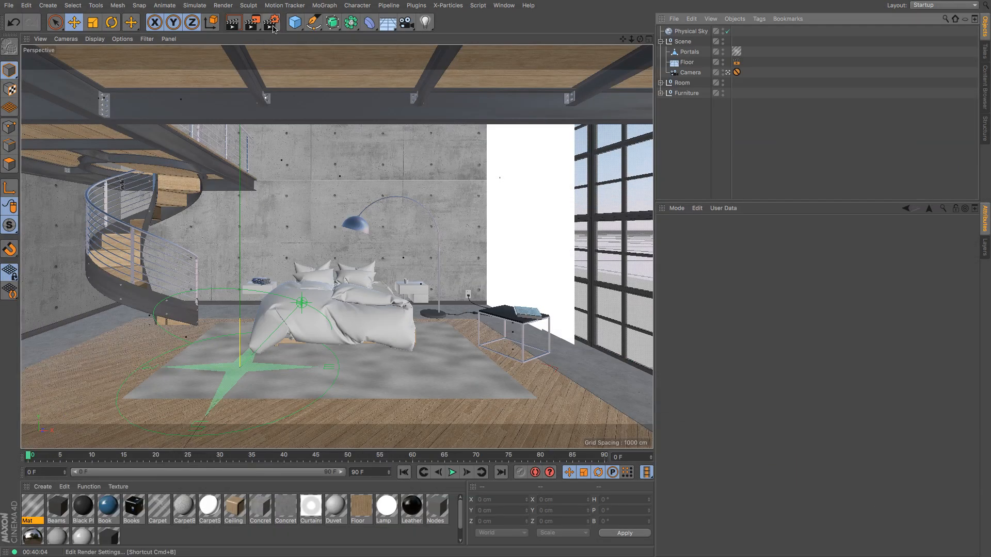
Add the Global Illumination effect to the render settings, keeping its default preset
{"action": "left_click", "coordinate": [272, 22]}
{"action": "left_click_drag", "start_coordinate": [343, 167], "coordinate": [352, 180]}
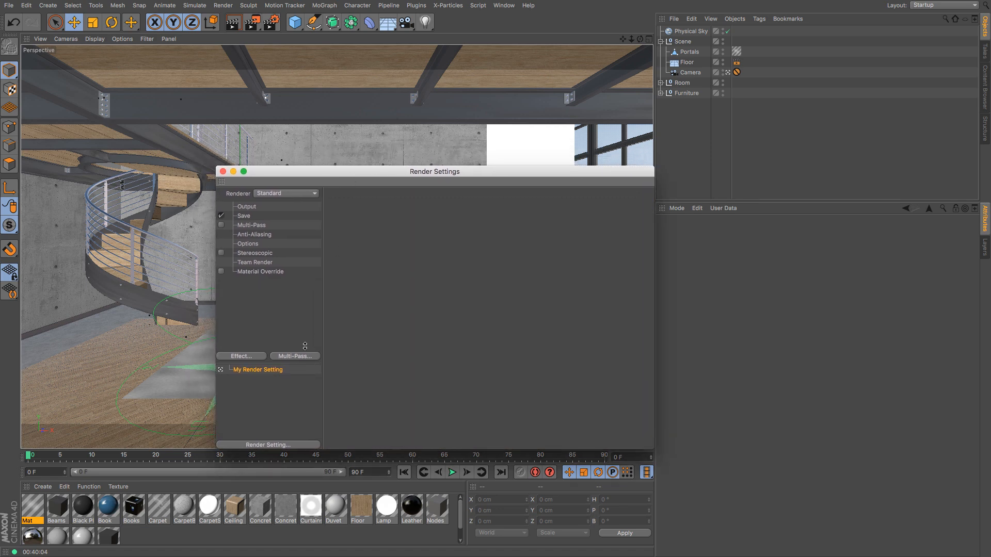
{"action": "left_click", "coordinate": [256, 356]}
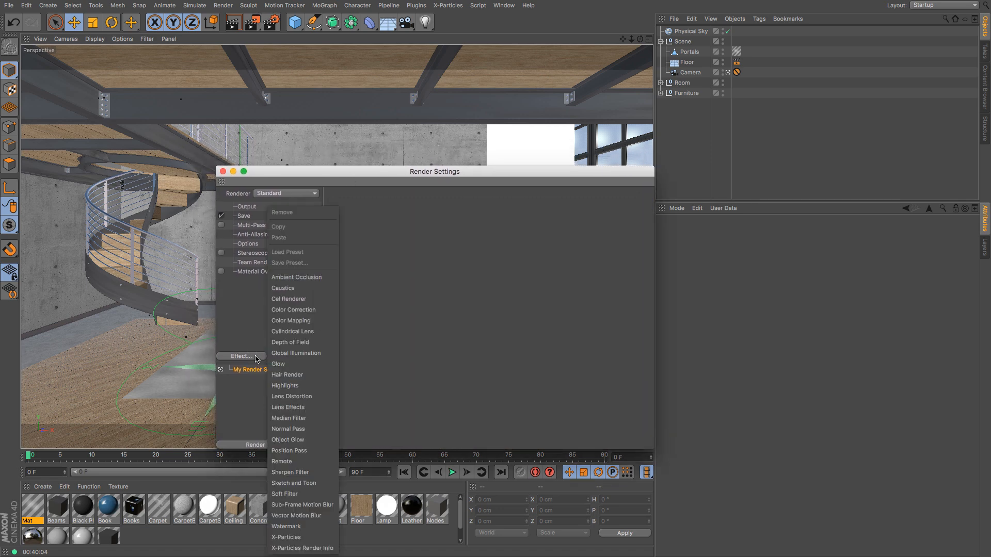
{"action": "left_click", "coordinate": [290, 354]}
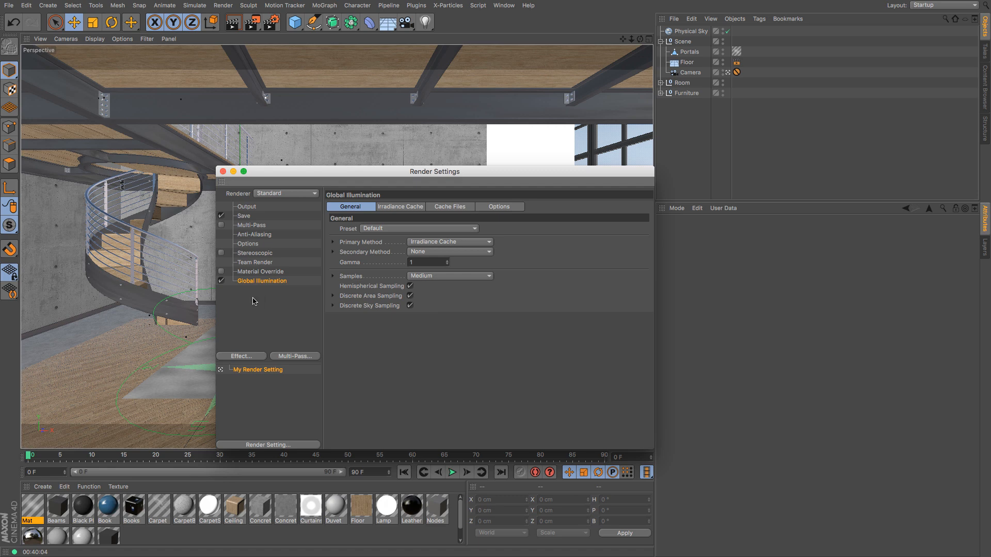
{"action": "left_click", "coordinate": [223, 172]}
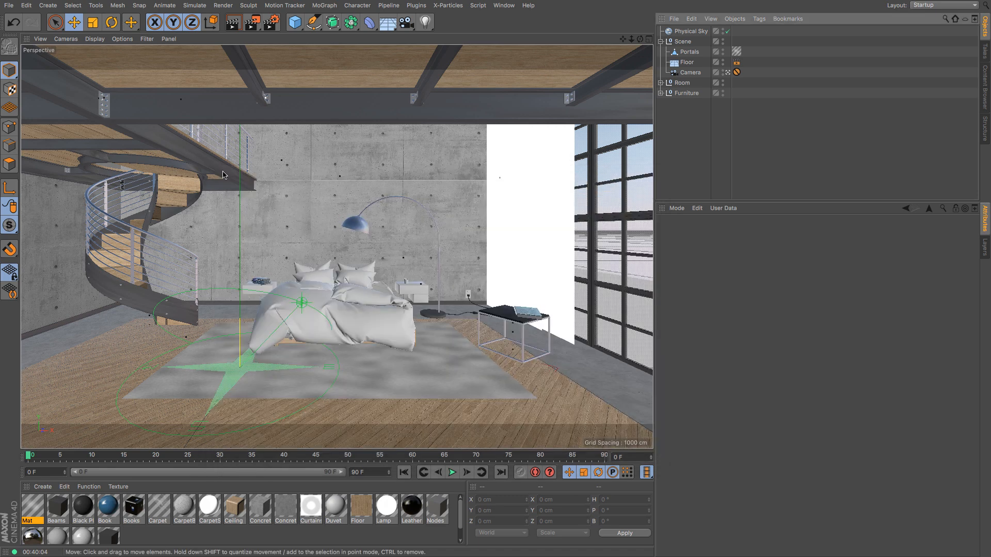
Try to render the scene with Global Illumination and return to the scene view
{"action": "left_click", "coordinate": [250, 24]}
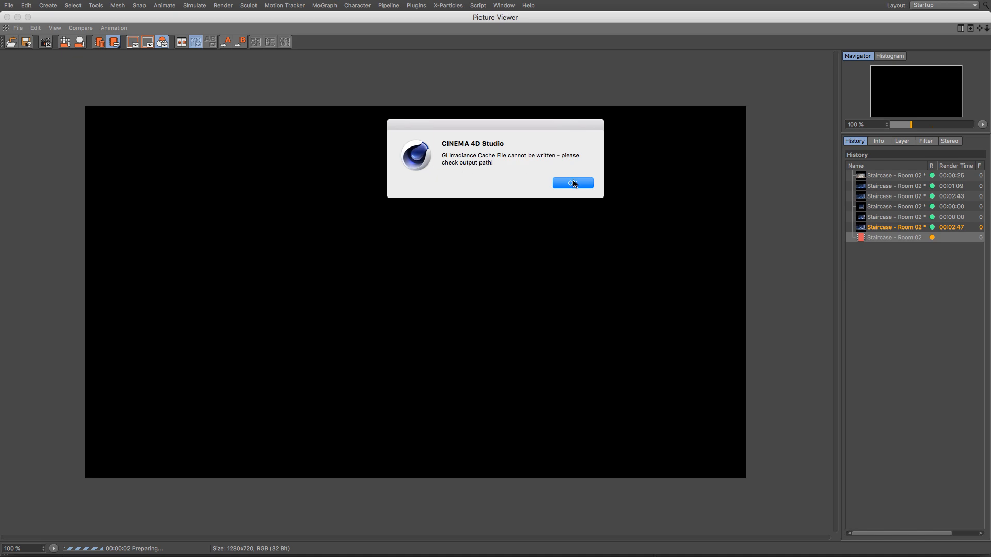
{"action": "left_click", "coordinate": [573, 184]}
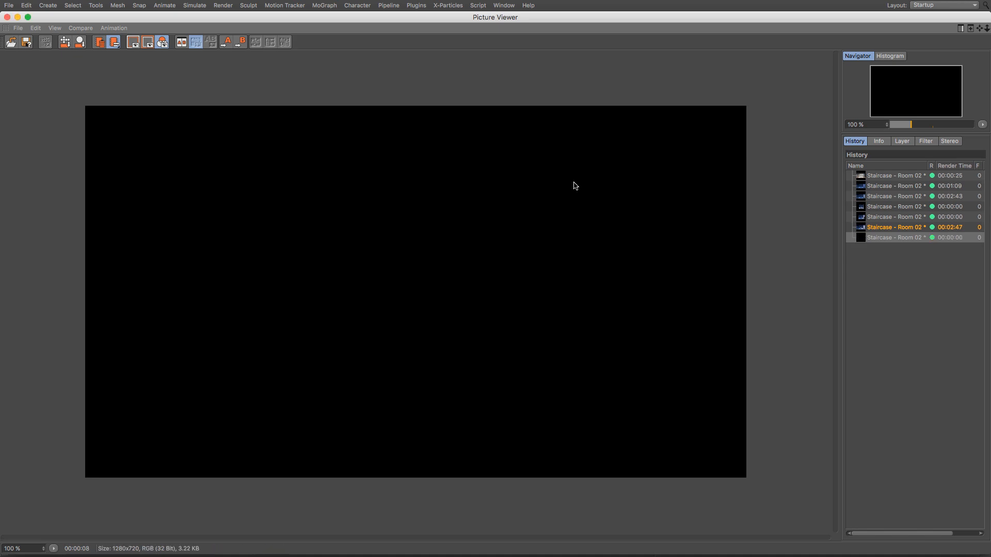
{"action": "left_click", "coordinate": [17, 17]}
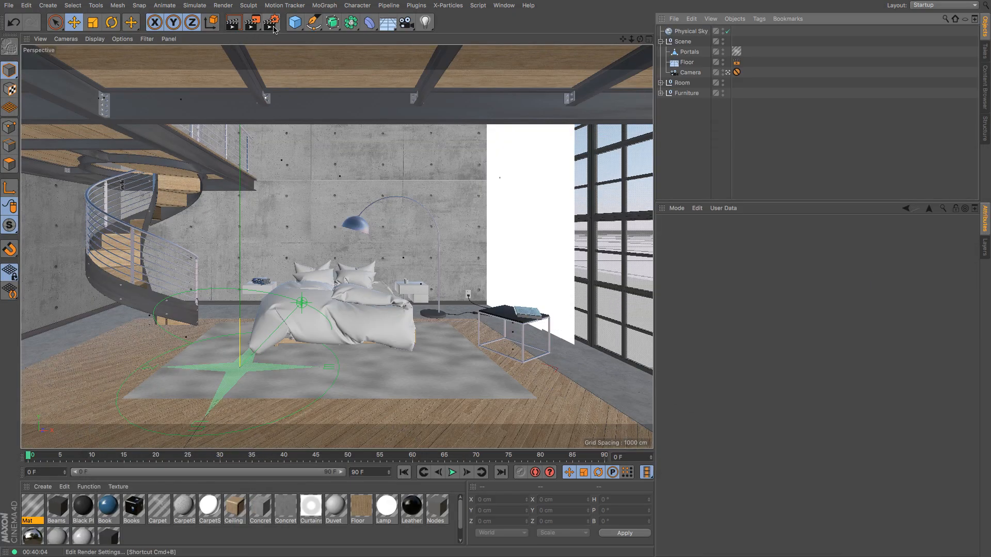
Disable Auto Save for the irradiance caches in the Global Illumination cache file settings
{"action": "left_click", "coordinate": [274, 27]}
{"action": "left_click_drag", "start_coordinate": [420, 167], "coordinate": [414, 153]}
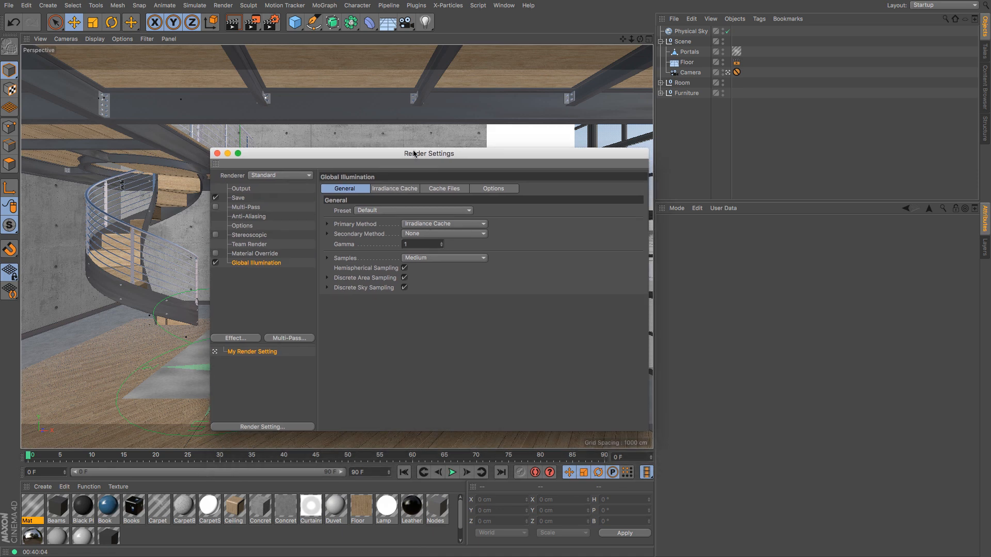
{"action": "left_click", "coordinate": [444, 189]}
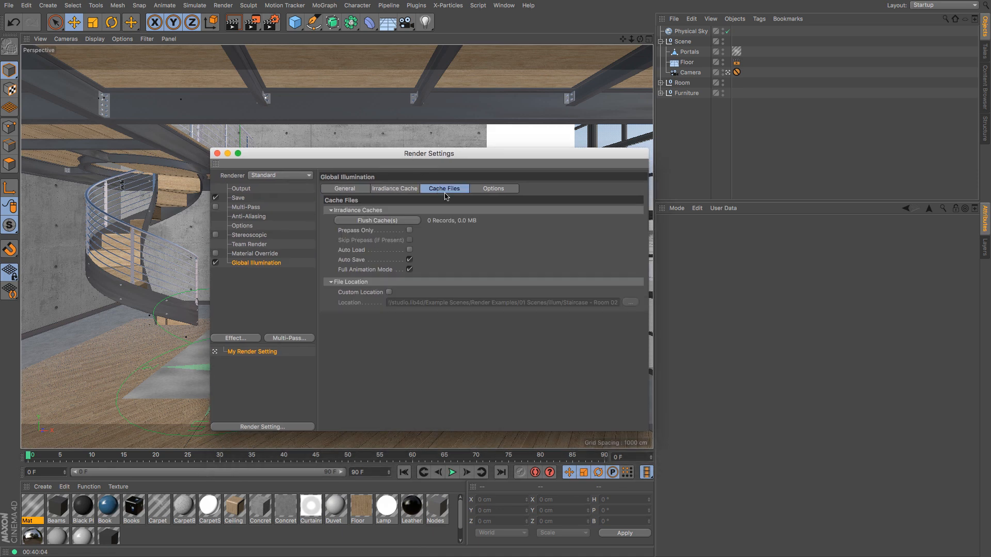
{"action": "left_click", "coordinate": [410, 260]}
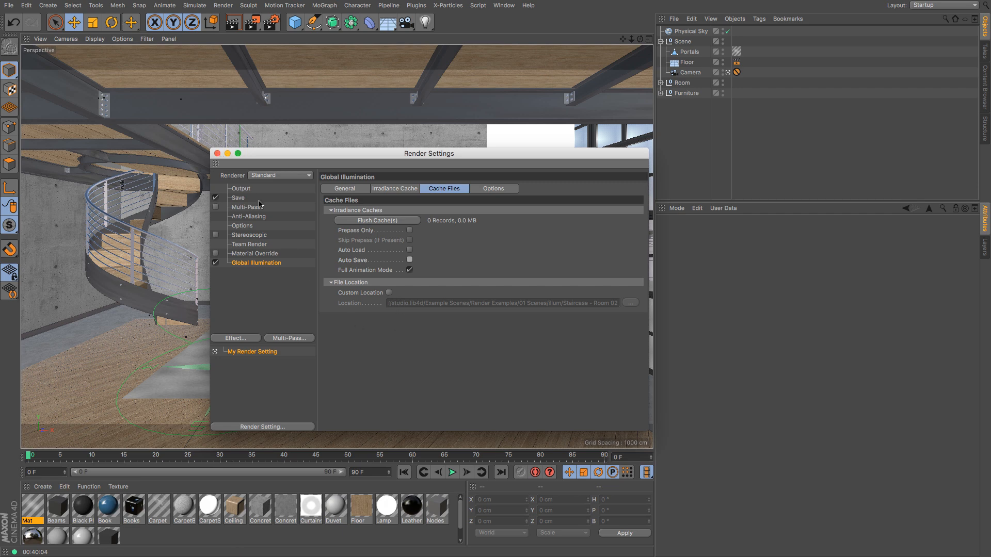
{"action": "left_click", "coordinate": [218, 154]}
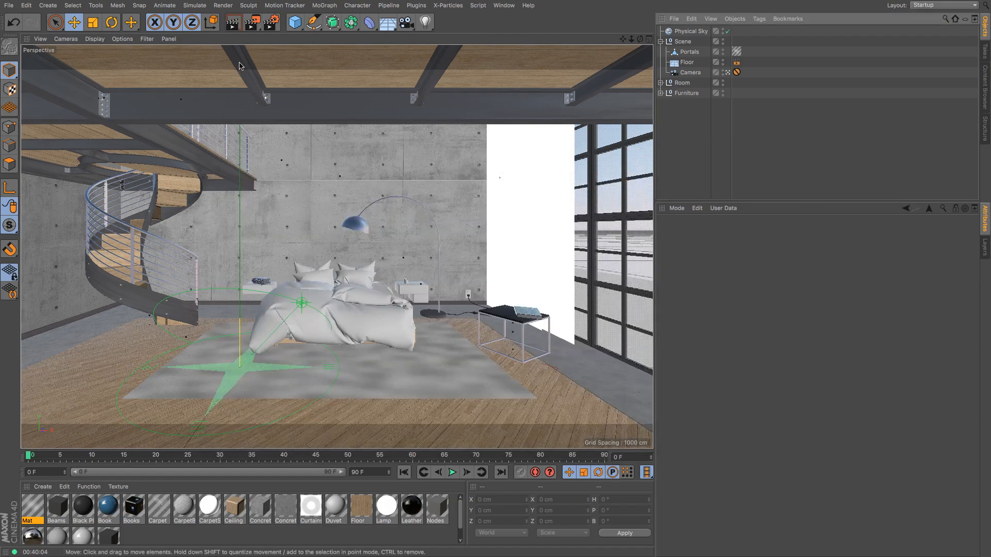
Render the scene with Global Illumination again and delete the failed black render from the history
{"action": "left_click", "coordinate": [252, 22]}
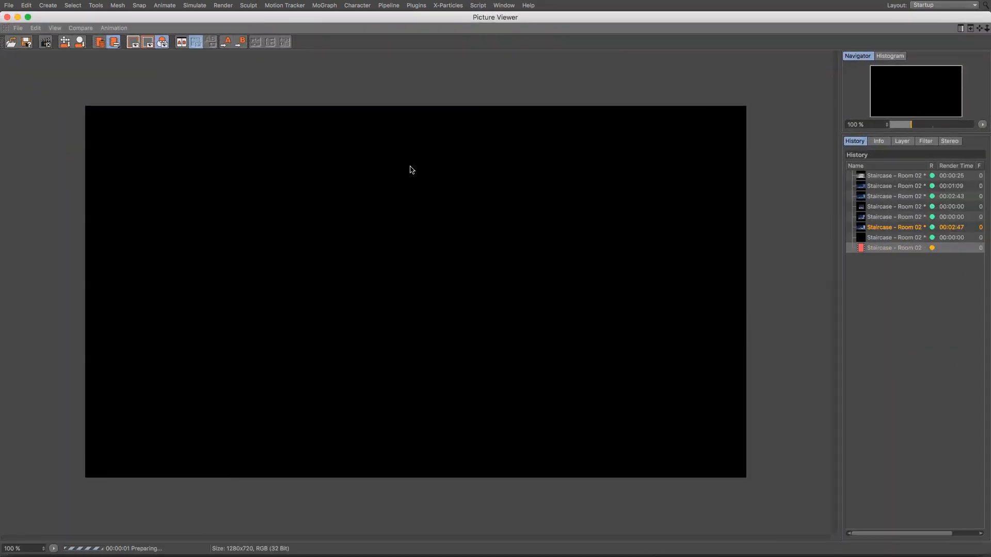
{"action": "left_click", "coordinate": [899, 239]}
{"action": "key", "text": "Delete"}
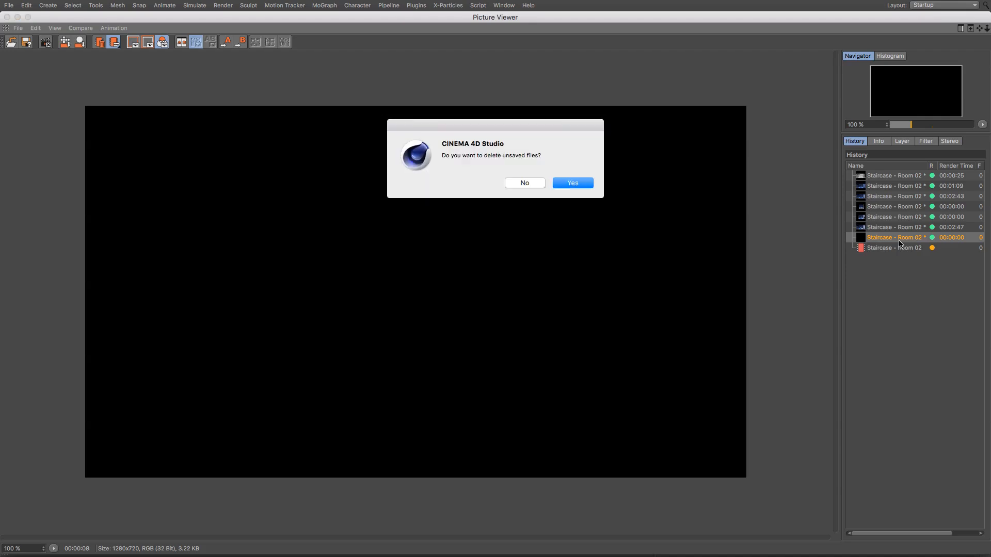
{"action": "left_click", "coordinate": [564, 184]}
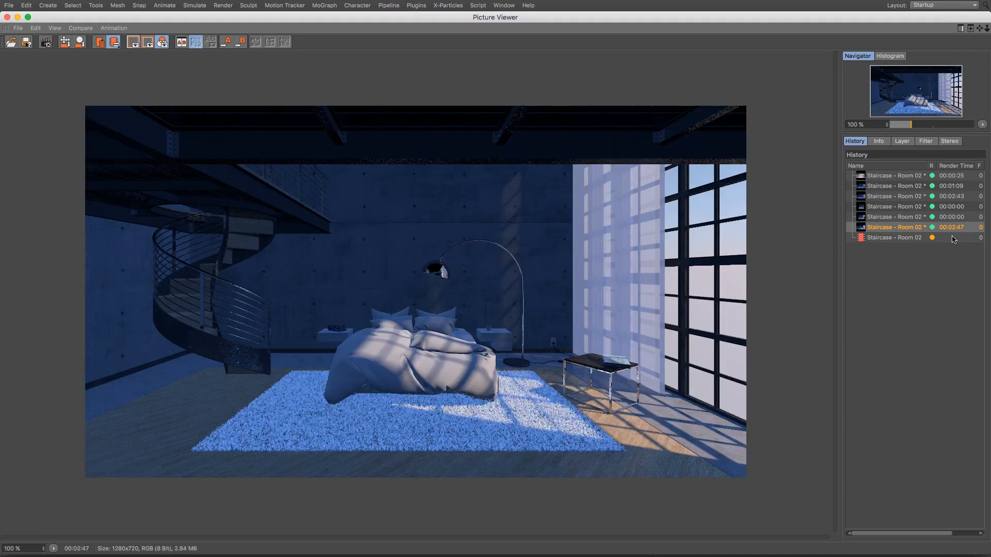
{"action": "left_click", "coordinate": [914, 241]}
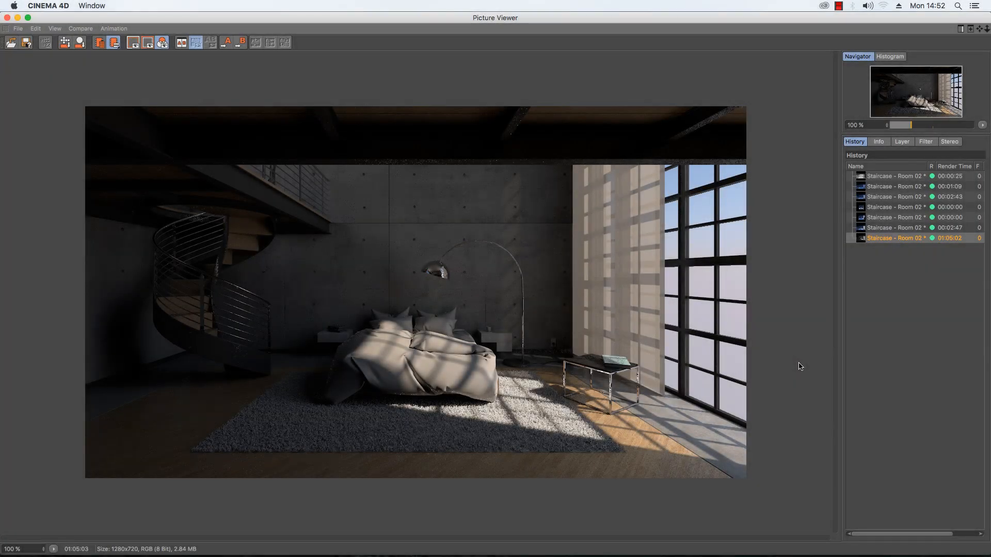
Compare the finished Global Illumination render with the previous render made without it in the history
{"action": "left_click", "coordinate": [893, 229]}
{"action": "key", "text": "Down"}
{"action": "left_click", "coordinate": [877, 228]}
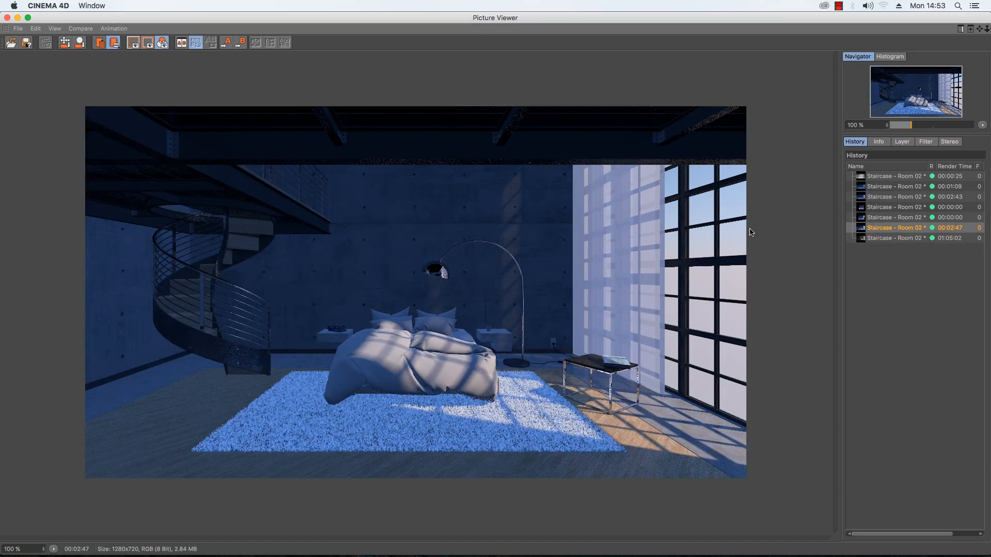
{"action": "left_click", "coordinate": [876, 239]}
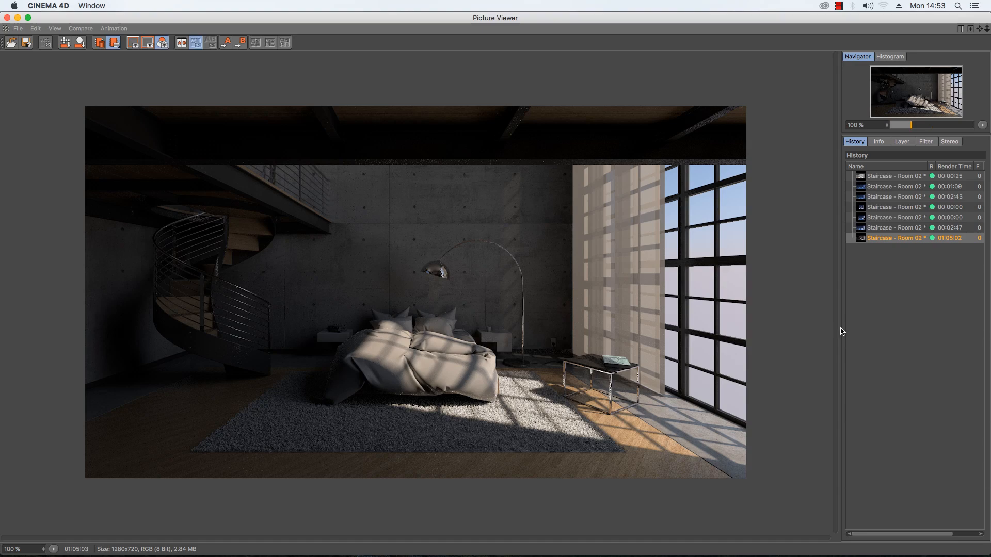
{"action": "left_click", "coordinate": [7, 17]}
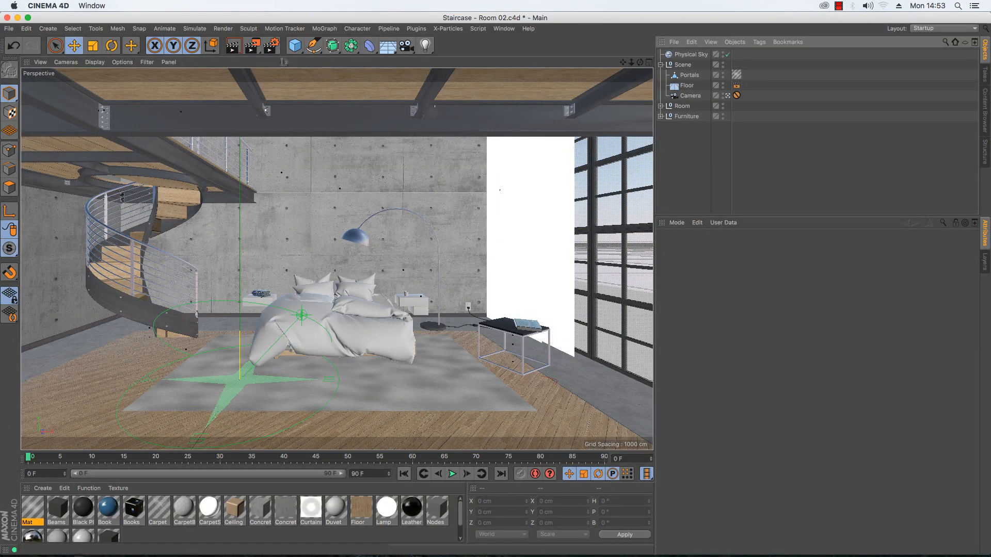
Switch the renderer from Standard to Physical in the render settings
{"action": "left_click", "coordinate": [272, 47]}
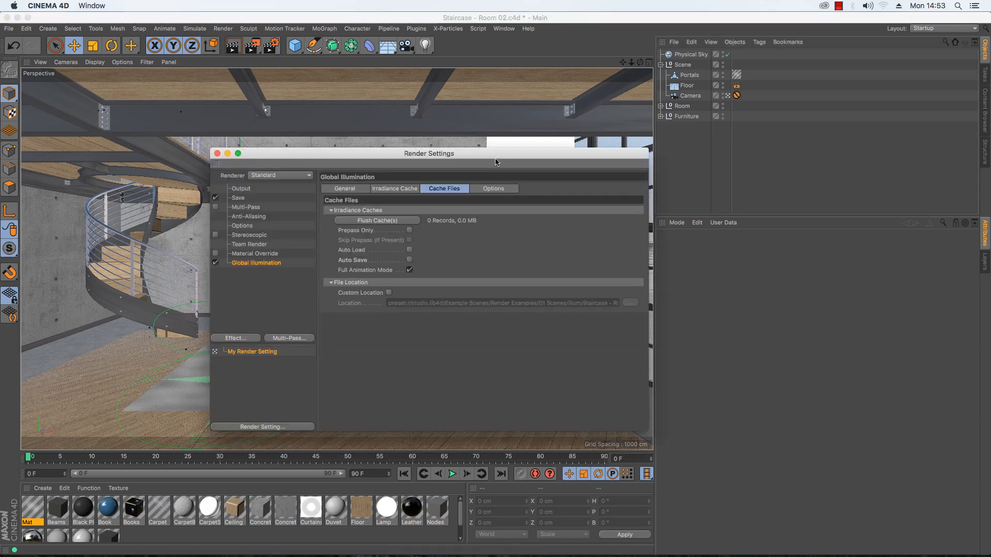
{"action": "left_click_drag", "start_coordinate": [476, 152], "coordinate": [482, 78]}
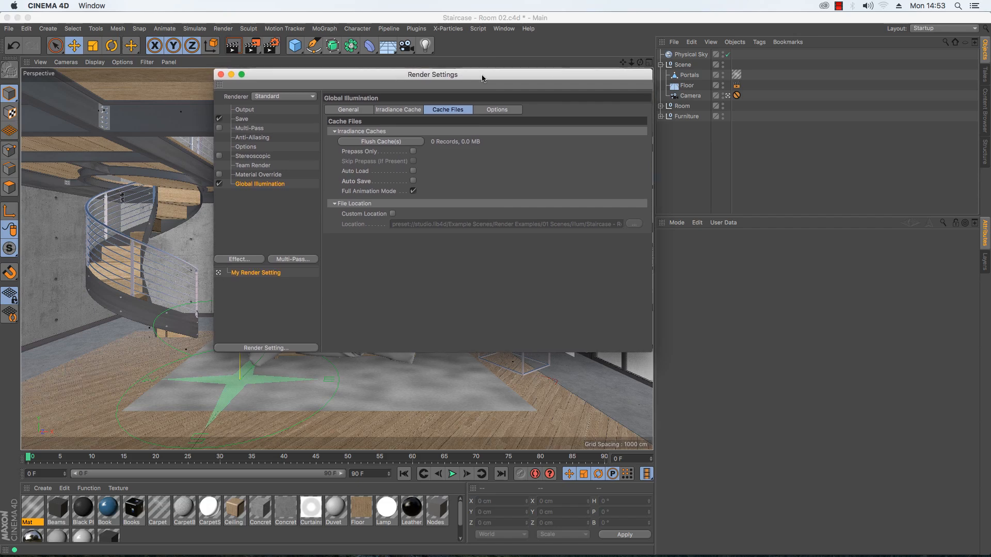
{"action": "left_click", "coordinate": [292, 97]}
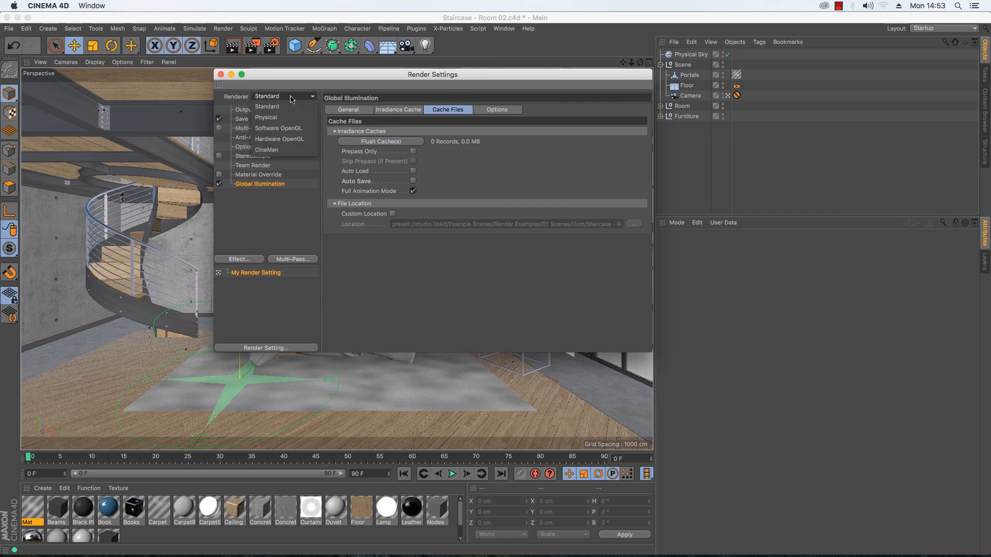
{"action": "left_click", "coordinate": [281, 118]}
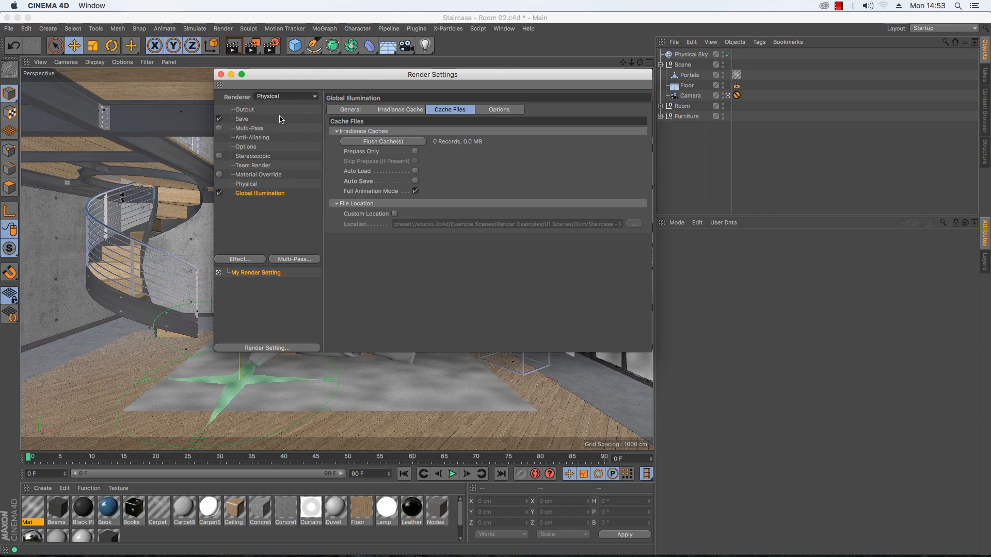
Expand the Physical renderer's sampler options and set the sampler to Fixed
{"action": "left_click", "coordinate": [250, 185]}
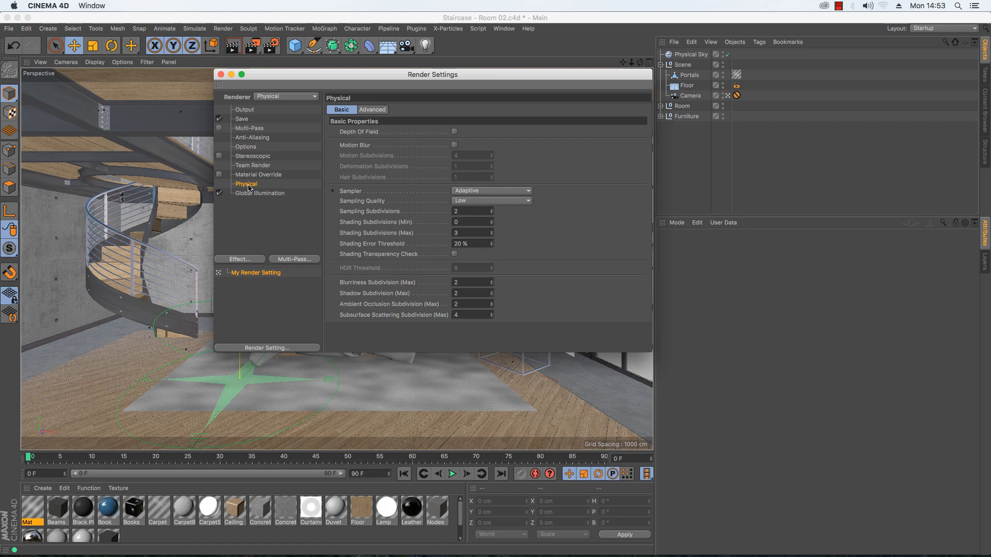
{"action": "left_click", "coordinate": [333, 192]}
{"action": "left_click", "coordinate": [488, 191]}
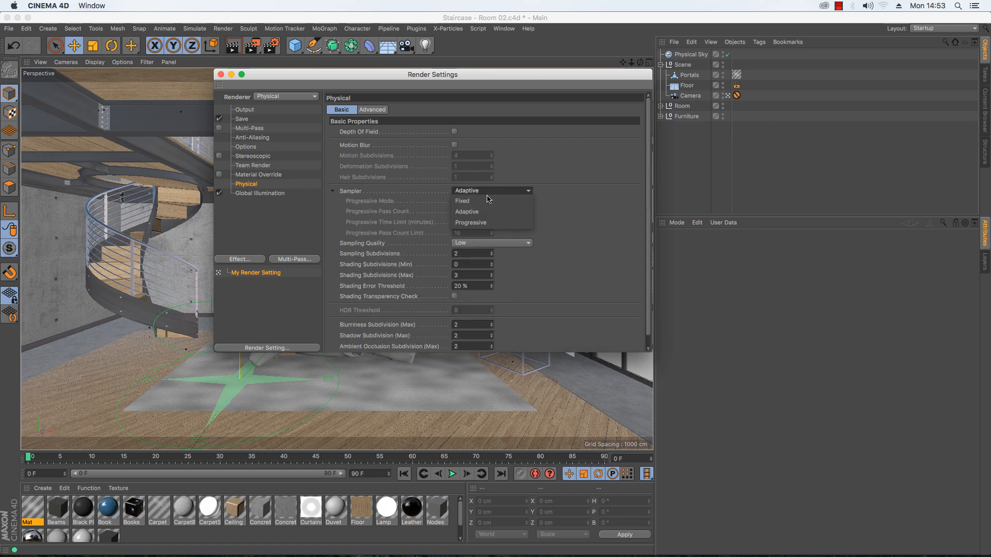
{"action": "left_click", "coordinate": [487, 202]}
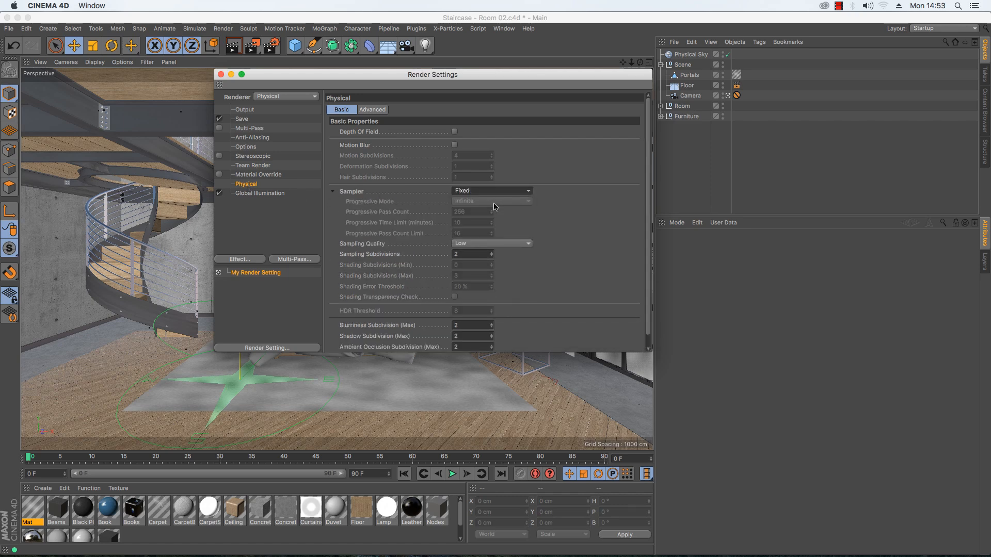
Set the Physical renderer's sampling quality to Medium
{"action": "left_click", "coordinate": [513, 246]}
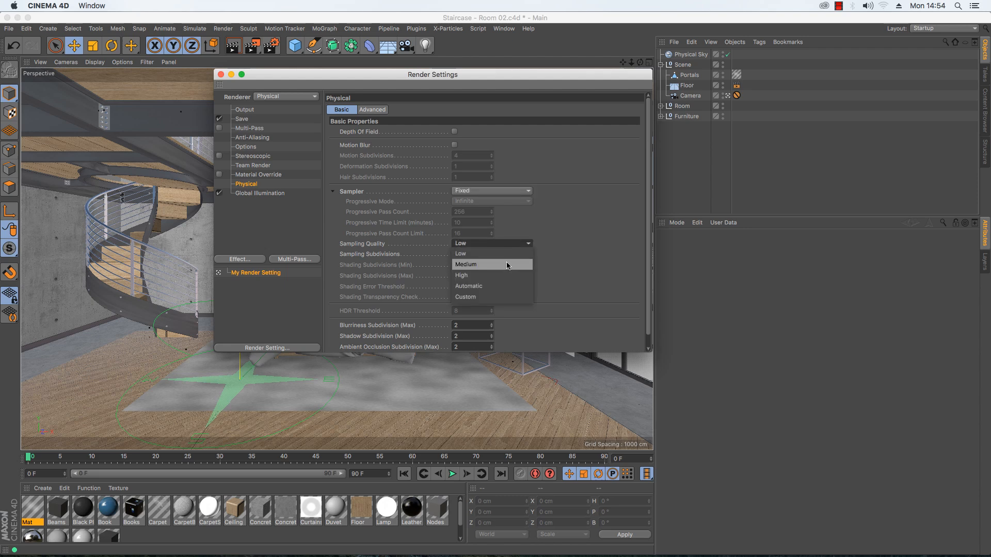
{"action": "left_click", "coordinate": [509, 264]}
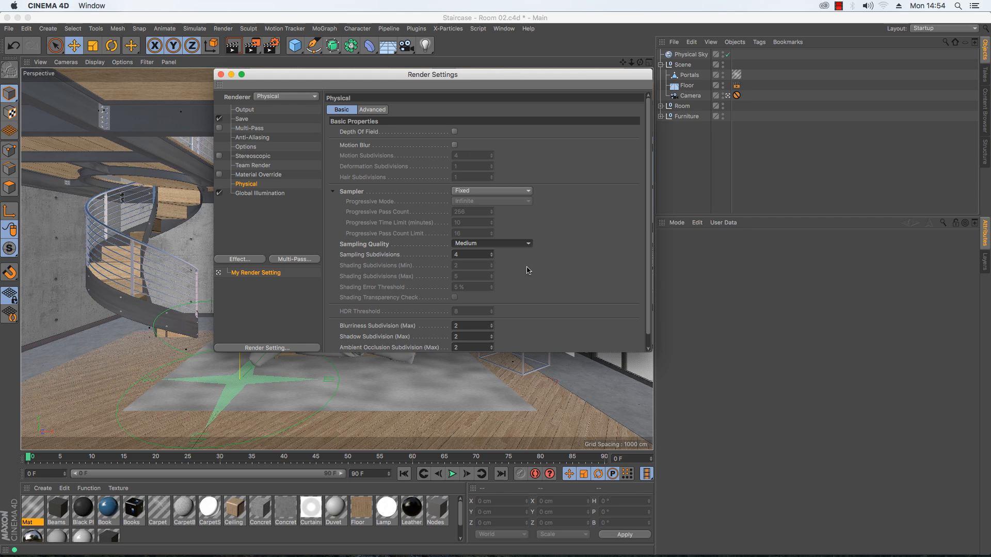
{"action": "scroll", "coordinate": [532, 289], "scroll_direction": "down", "scroll_amount": 1}
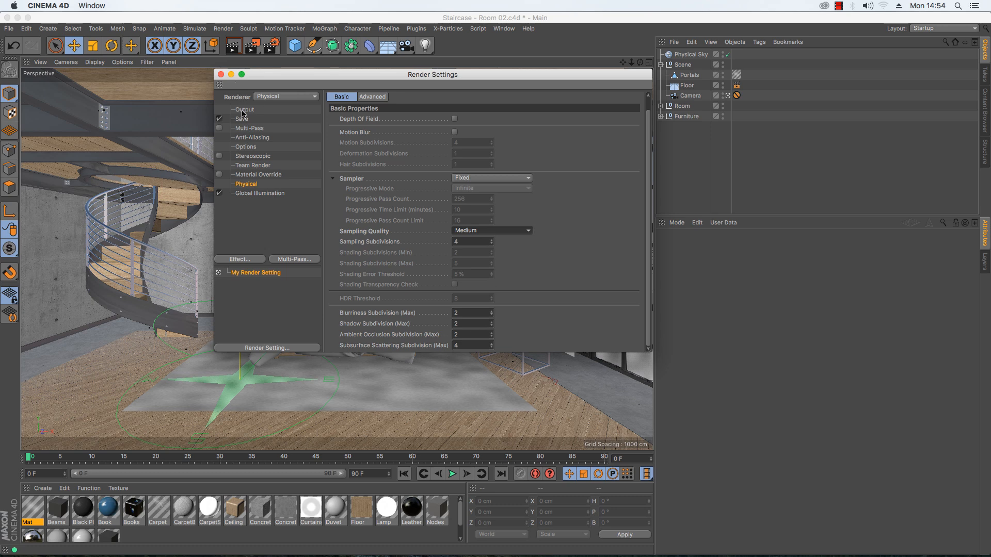
Set the secondary method of Global Illumination to Light Mapping, keeping Irradiance Cache as the primary method
{"action": "left_click", "coordinate": [263, 194]}
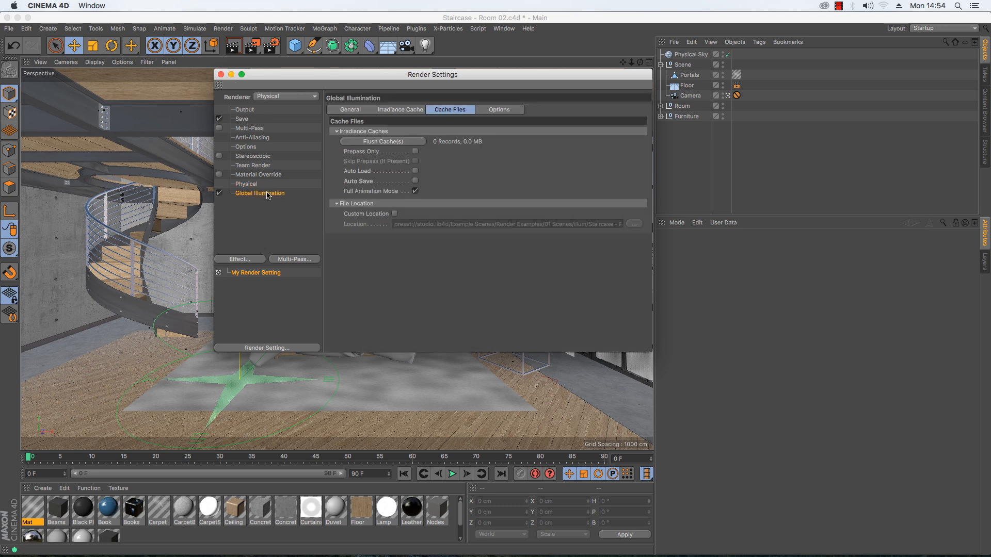
{"action": "left_click", "coordinate": [407, 110]}
{"action": "left_click", "coordinate": [355, 110]}
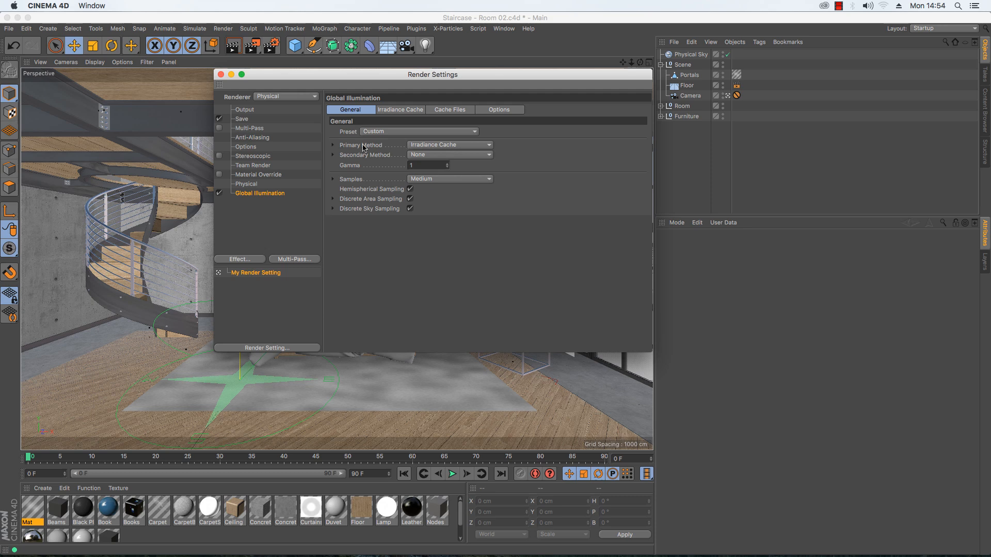
{"action": "left_click", "coordinate": [333, 145]}
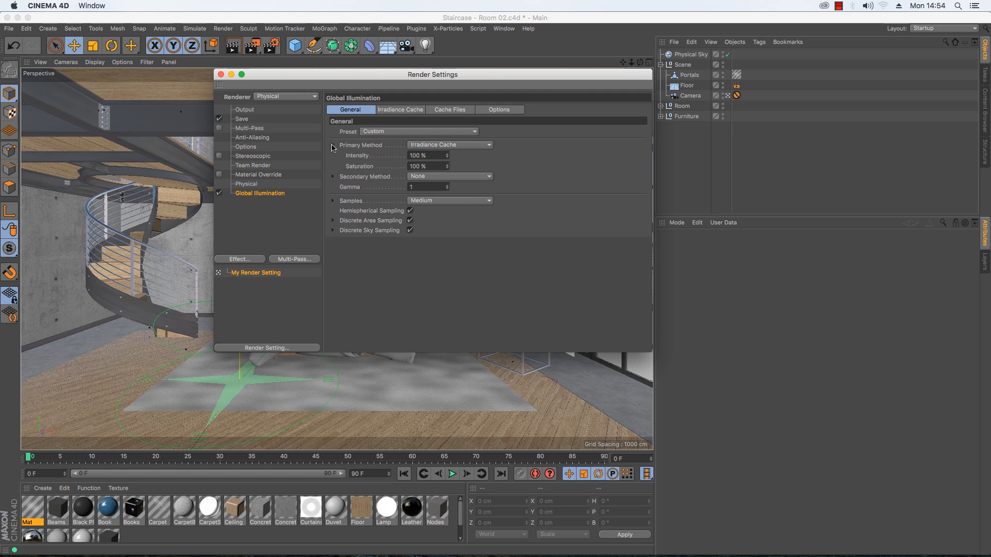
{"action": "left_click", "coordinate": [469, 178]}
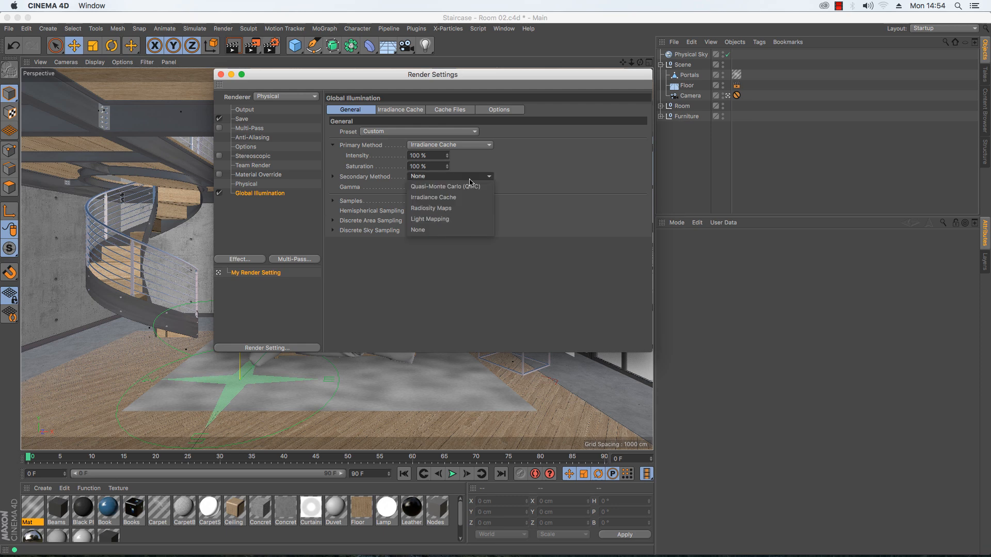
{"action": "left_click", "coordinate": [458, 220]}
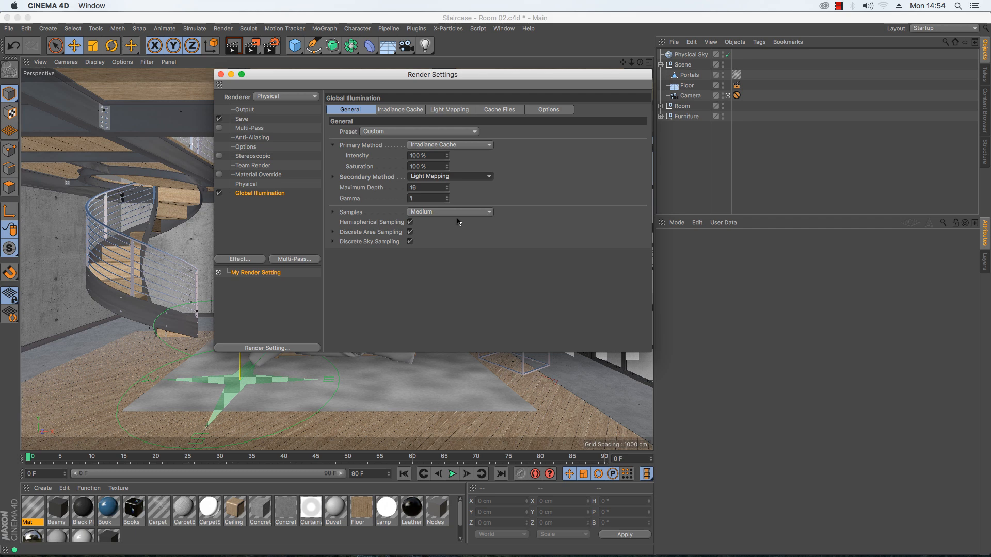
Add a Color Mapping effect to the render settings with HSV Model disabled and Affect Background enabled
{"action": "left_click", "coordinate": [245, 260]}
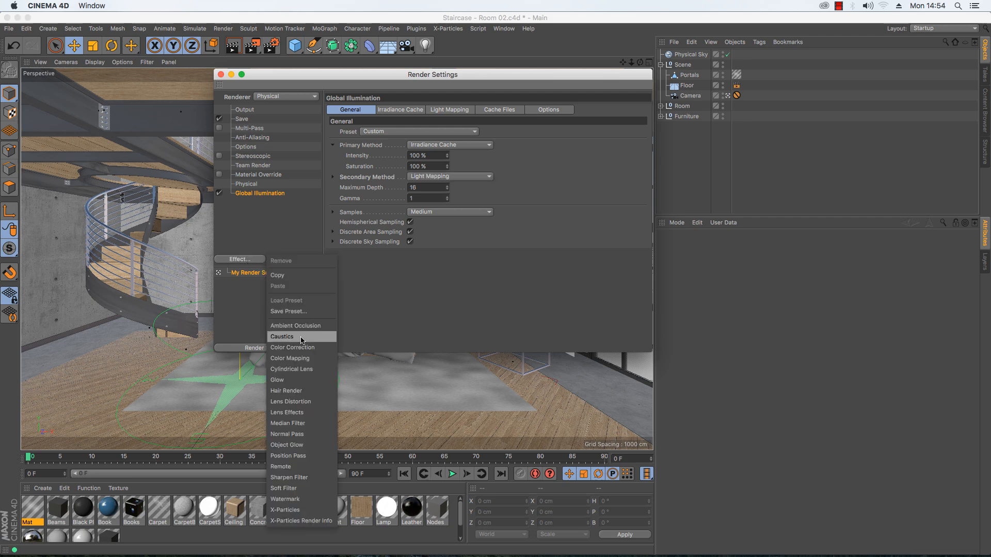
{"action": "left_click", "coordinate": [299, 358]}
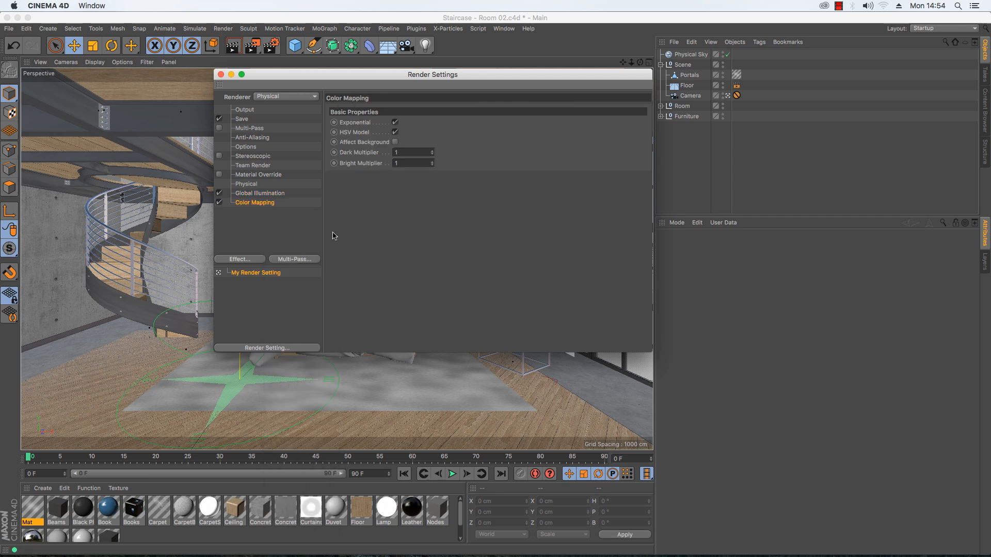
{"action": "left_click", "coordinate": [395, 132]}
{"action": "left_click", "coordinate": [395, 143]}
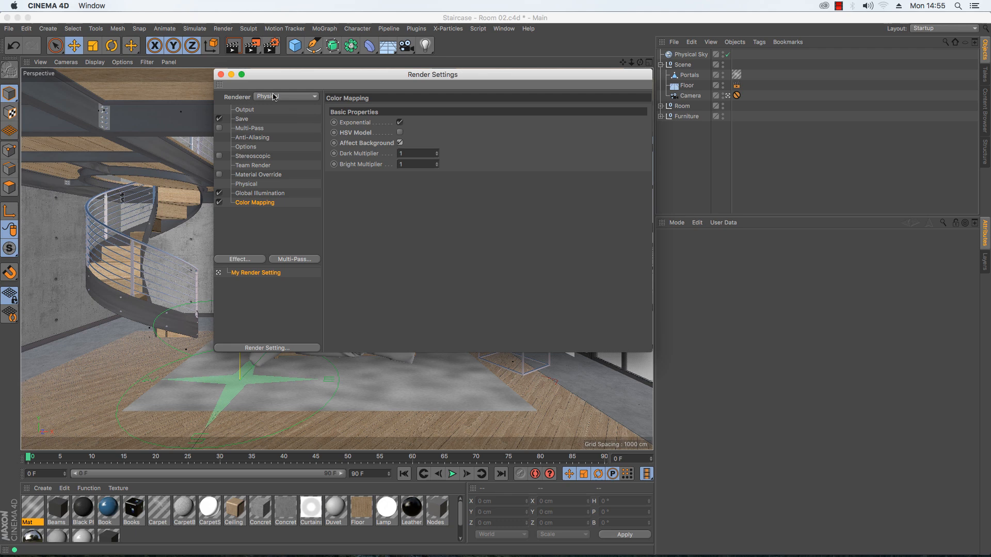
Close the render settings and render the scene to the Picture Viewer
{"action": "left_click", "coordinate": [220, 74]}
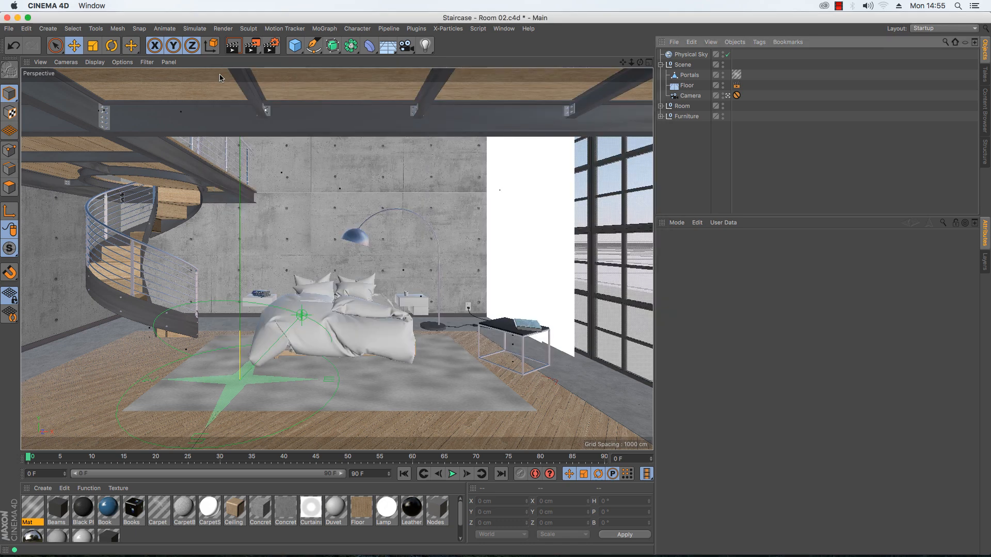
{"action": "left_click", "coordinate": [257, 46]}
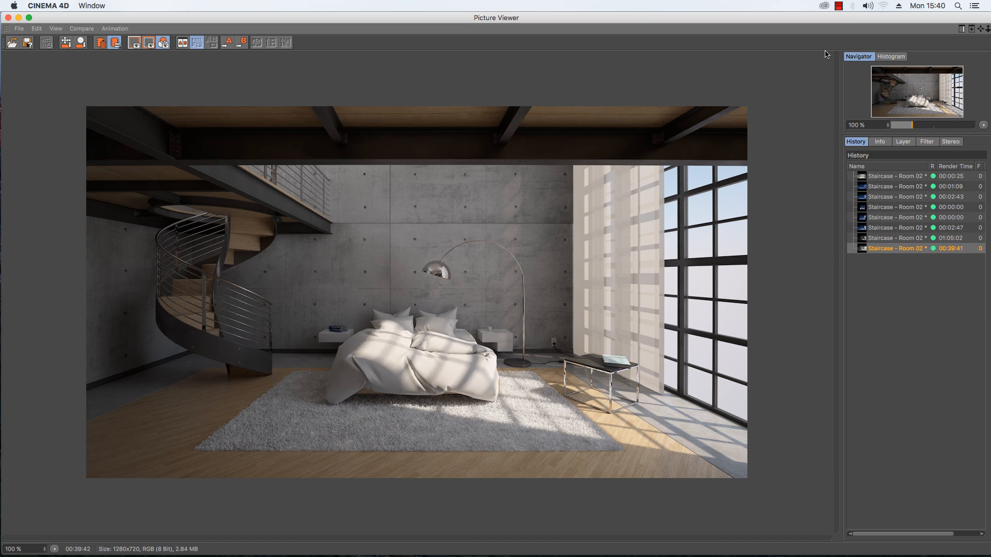
Review all the renders in the history one by one, from the first test to the newest Physical render
{"action": "left_click", "coordinate": [897, 178]}
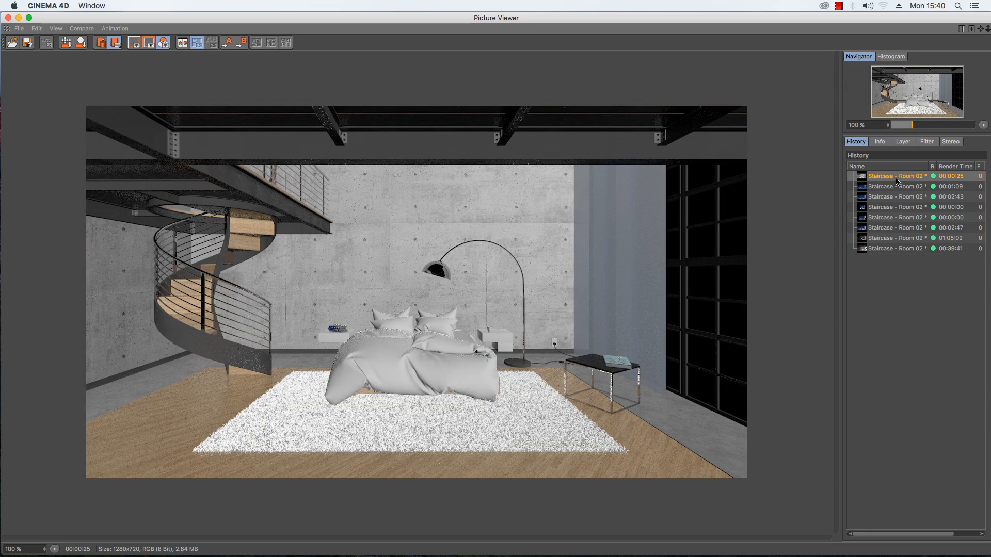
{"action": "key", "text": "Down"}
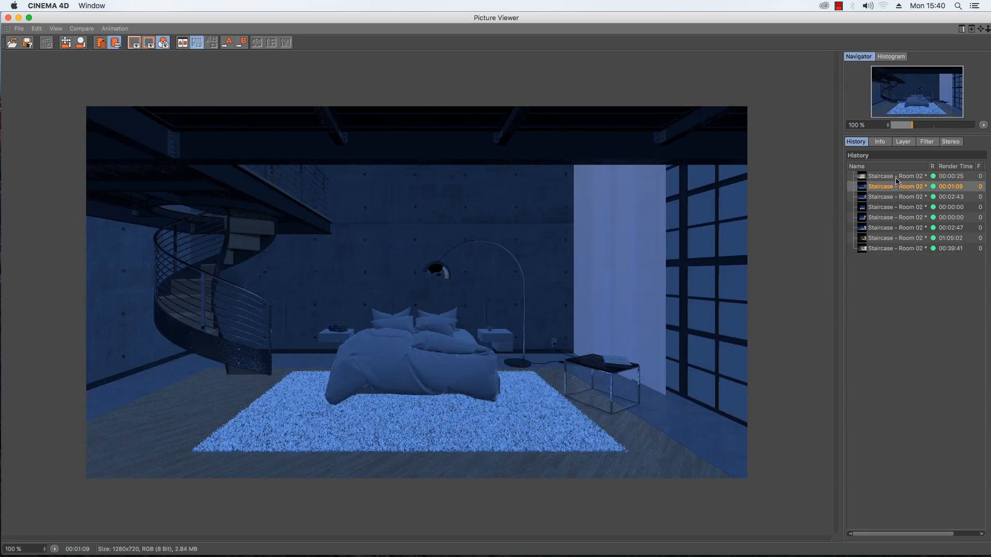
{"action": "key", "text": "Down"}
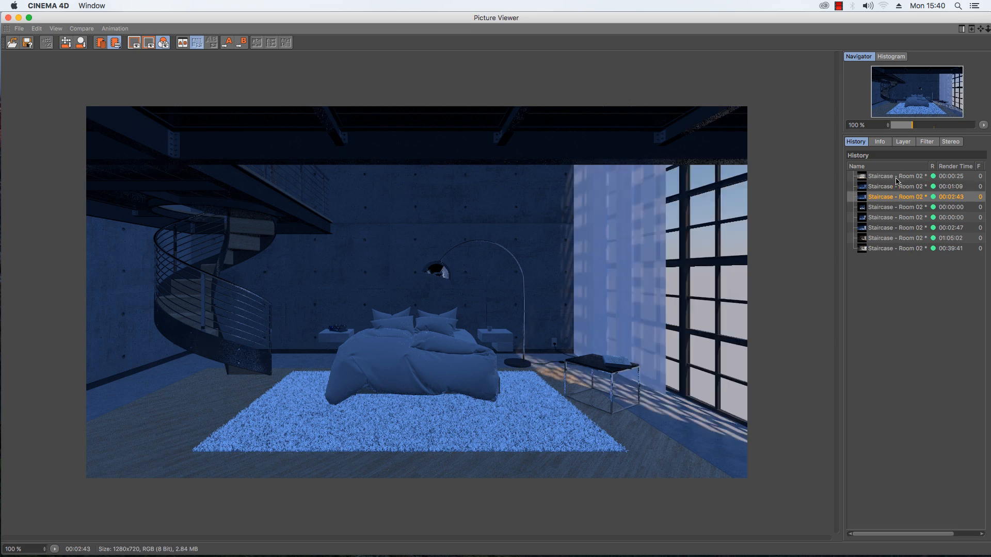
{"action": "key", "text": "Down"}
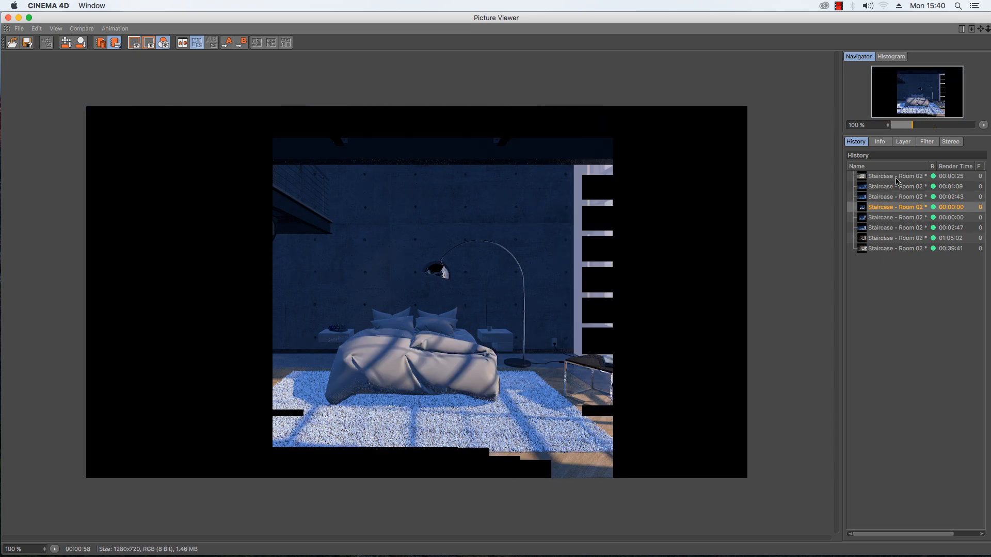
{"action": "key", "text": "Down"}
{"action": "key", "text": "Down"}
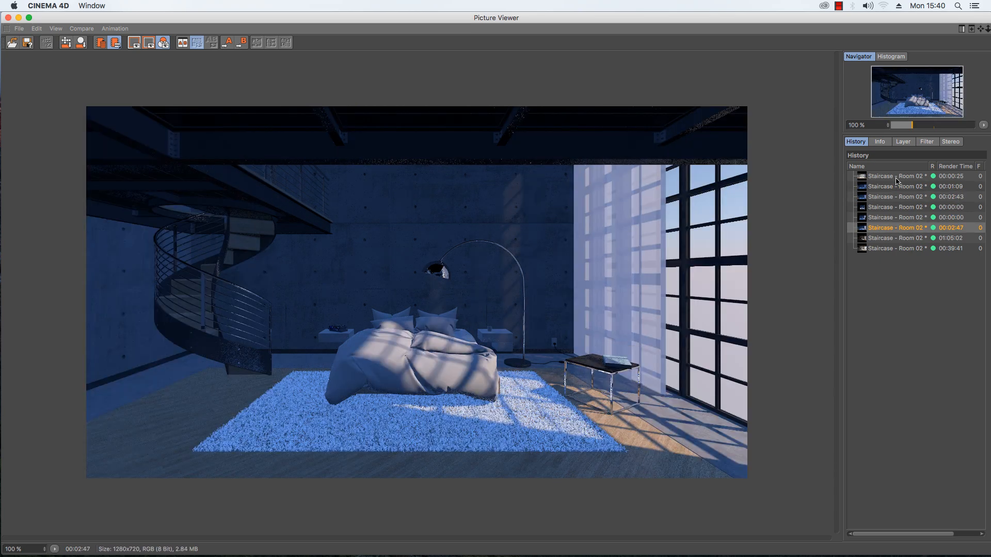
{"action": "key", "text": "Down"}
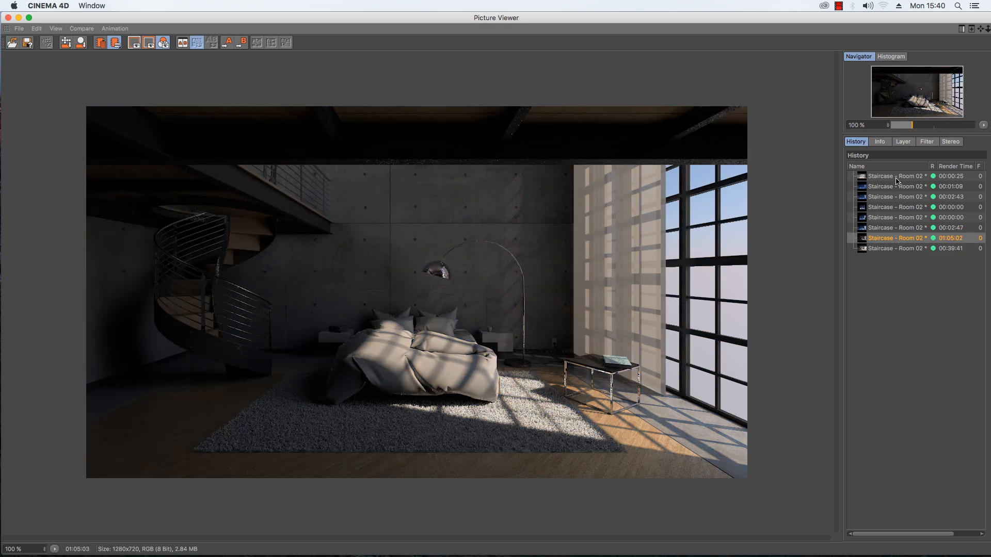
{"action": "key", "text": "Down"}
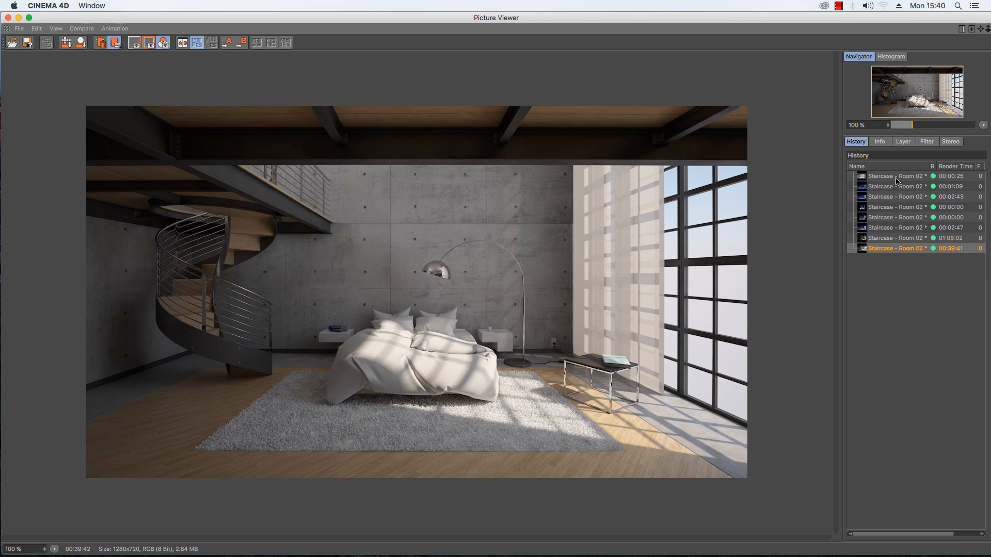
Compare the newest render with the preceding Global Illumination render by switching between them in the history
{"action": "key", "text": "Up"}
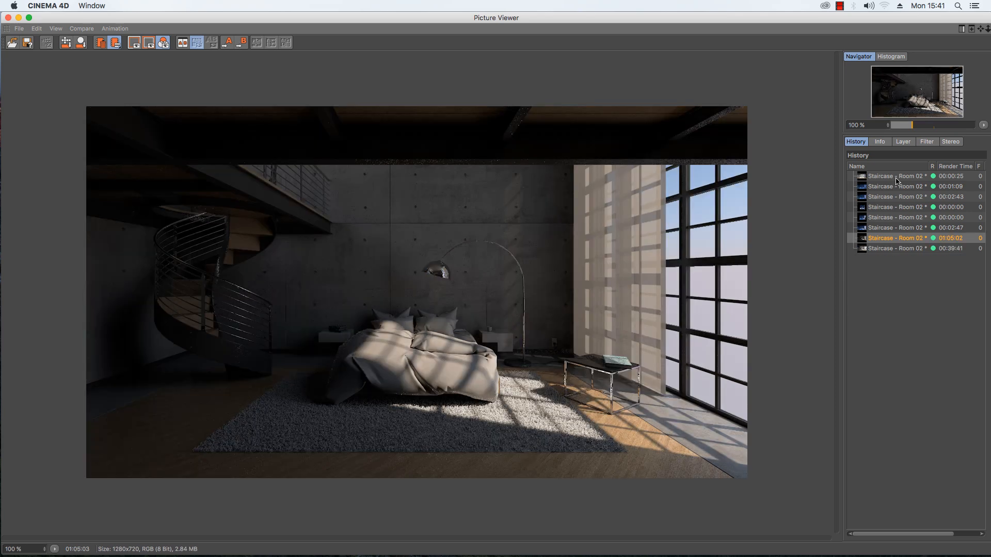
{"action": "key", "text": "Down"}
{"action": "key", "text": "Up"}
{"action": "key", "text": "Down"}
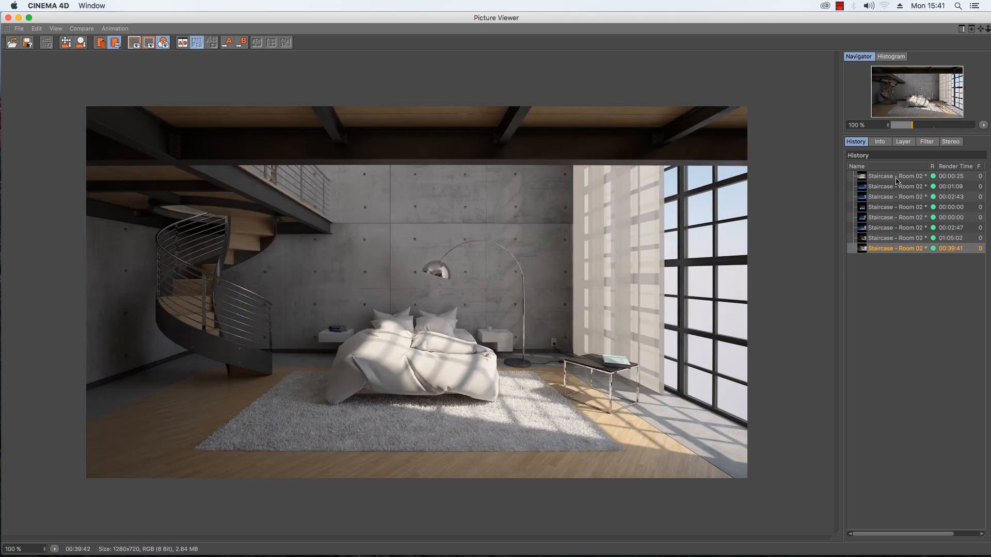